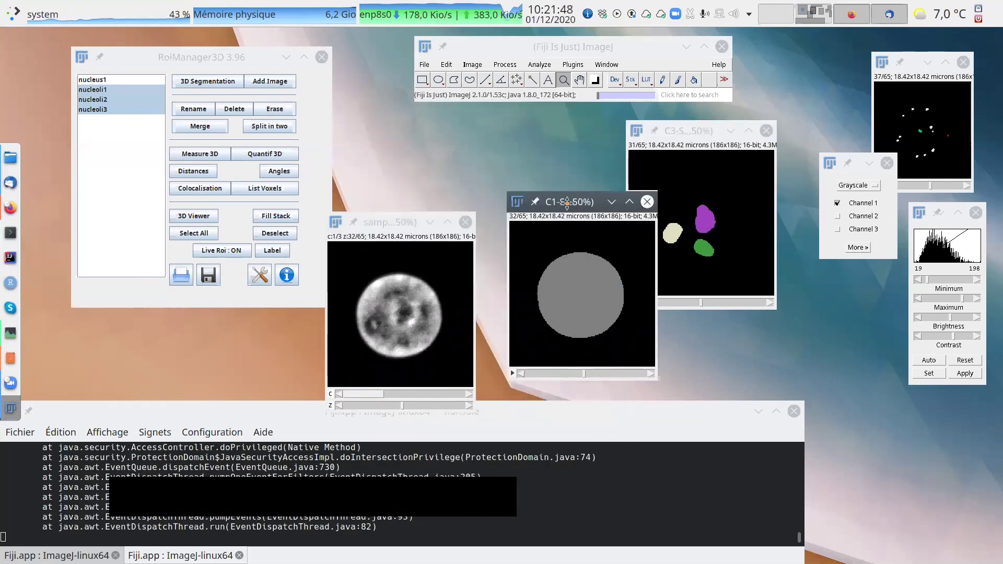
- Place C1 and C3 side by side and outline nucleoli 1–3 on the raw stack at slice 35
{"action": "left_click_drag", "start_coordinate": [673, 137], "coordinate": [674, 241]}
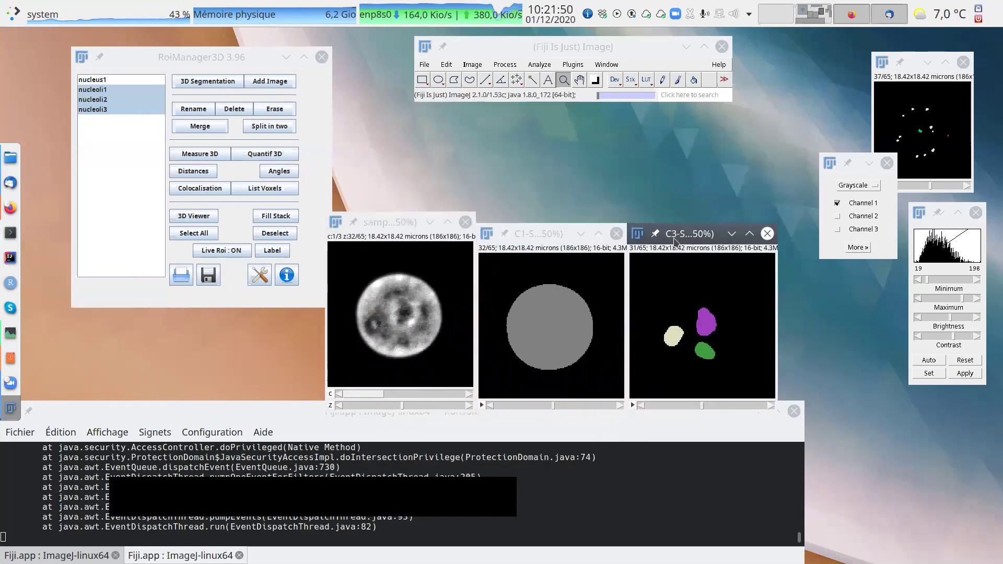
{"action": "left_click", "coordinate": [385, 224]}
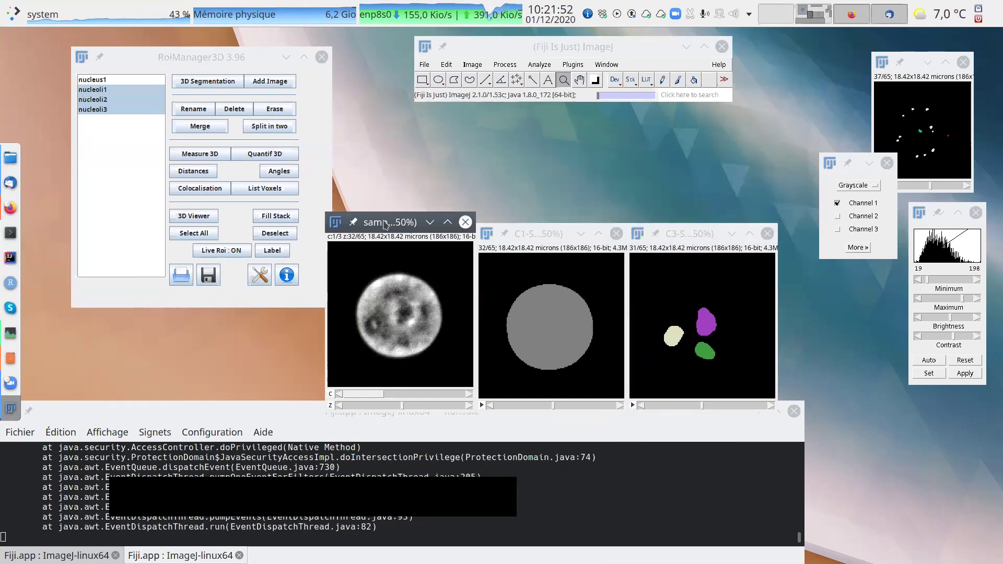
{"action": "left_click", "coordinate": [99, 89]}
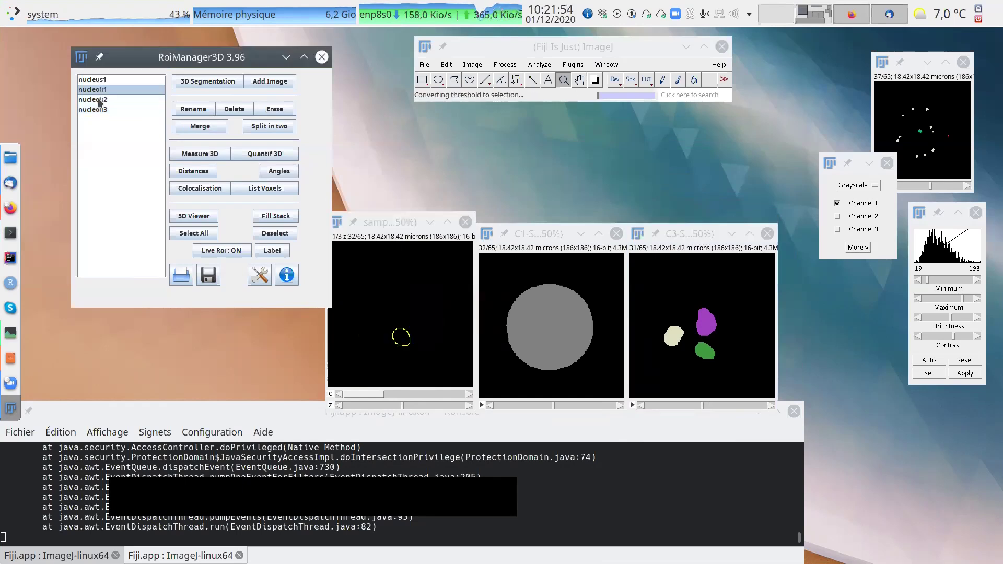
{"action": "left_click", "coordinate": [99, 99]}
{"action": "left_click", "coordinate": [102, 109], "text": "ctrl"}
{"action": "left_click", "coordinate": [106, 90], "text": "ctrl"}
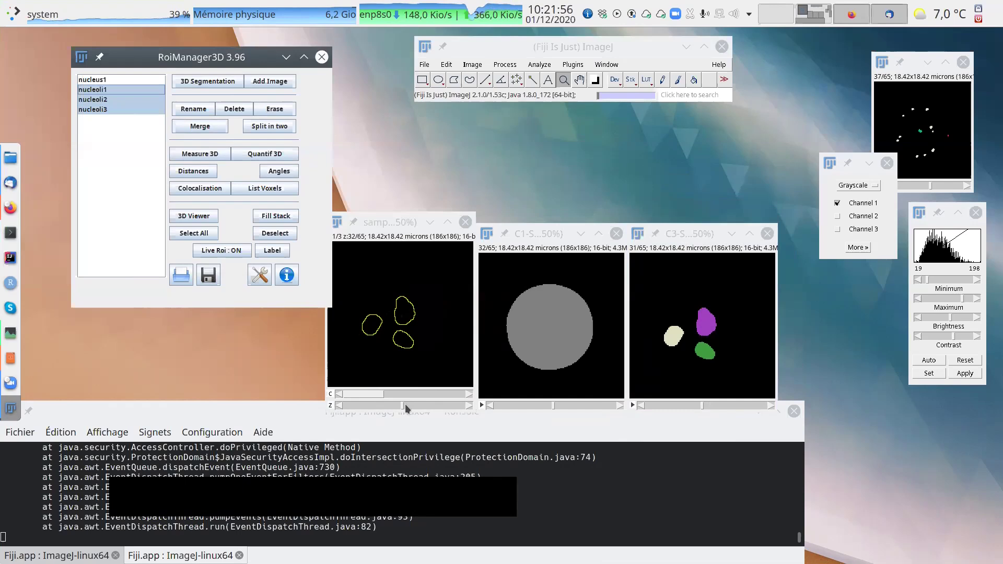
{"action": "left_click_drag", "start_coordinate": [403, 405], "coordinate": [410, 409]}
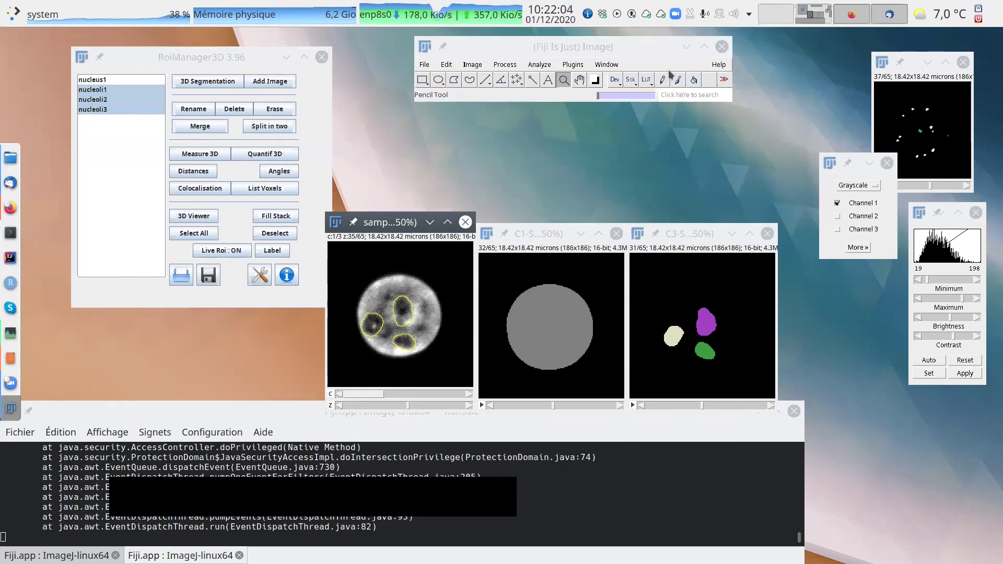
- Bring up the Plugins > 3D submenu listing the 3D Suite drawing tools
{"action": "left_click", "coordinate": [573, 65]}
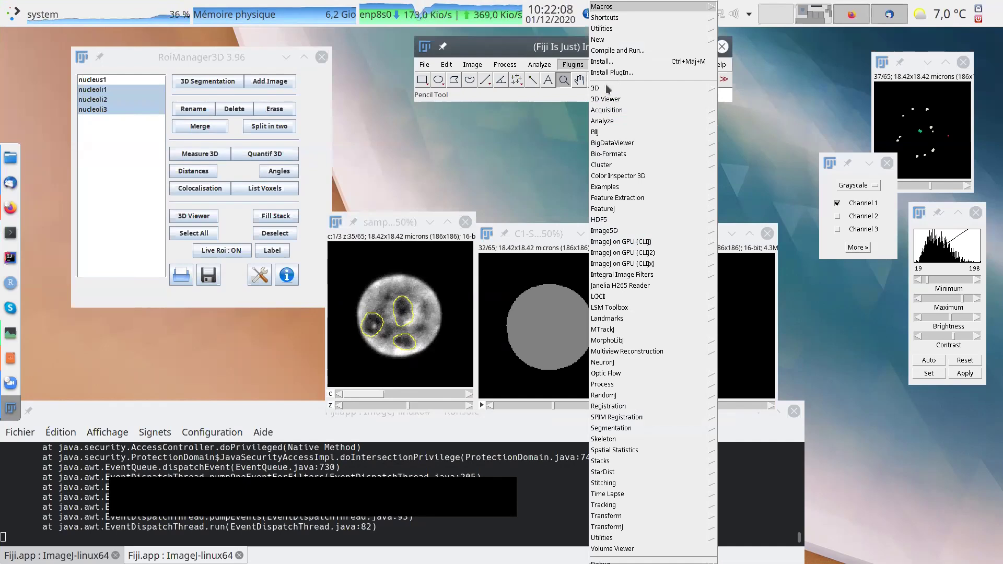
{"action": "mouse_move", "coordinate": [660, 86]}
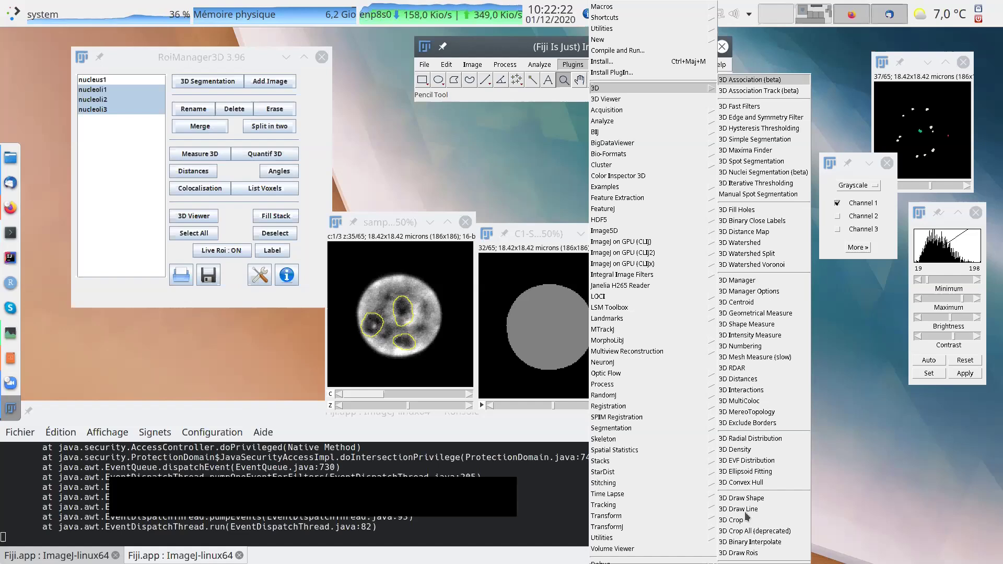
- Launch 3D Draw ROIs, move its dialog aside, and set Raw to samplefish-mini
{"action": "left_click", "coordinate": [738, 552]}
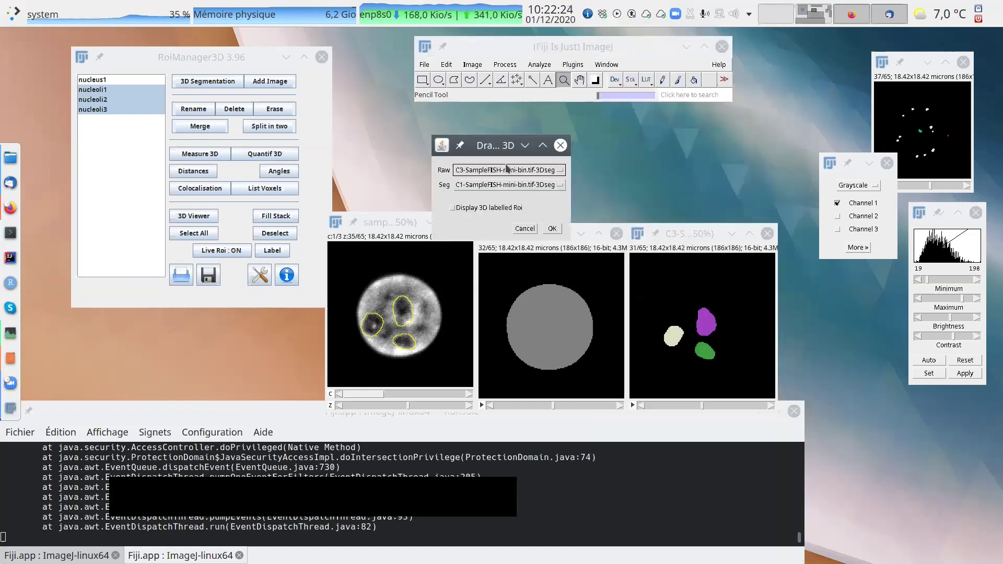
{"action": "left_click_drag", "start_coordinate": [508, 142], "coordinate": [527, 125]}
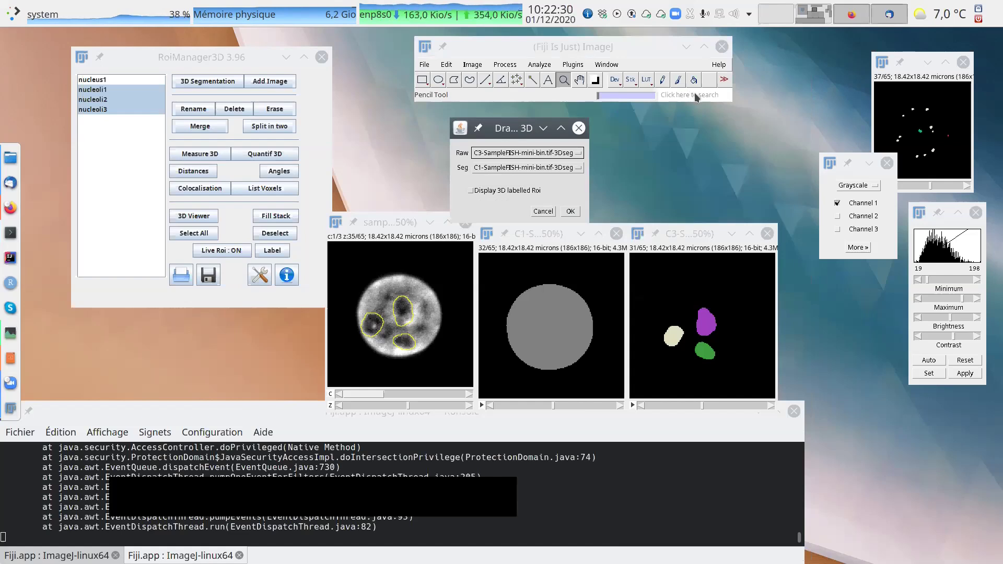
{"action": "left_click_drag", "start_coordinate": [514, 130], "coordinate": [585, 122]}
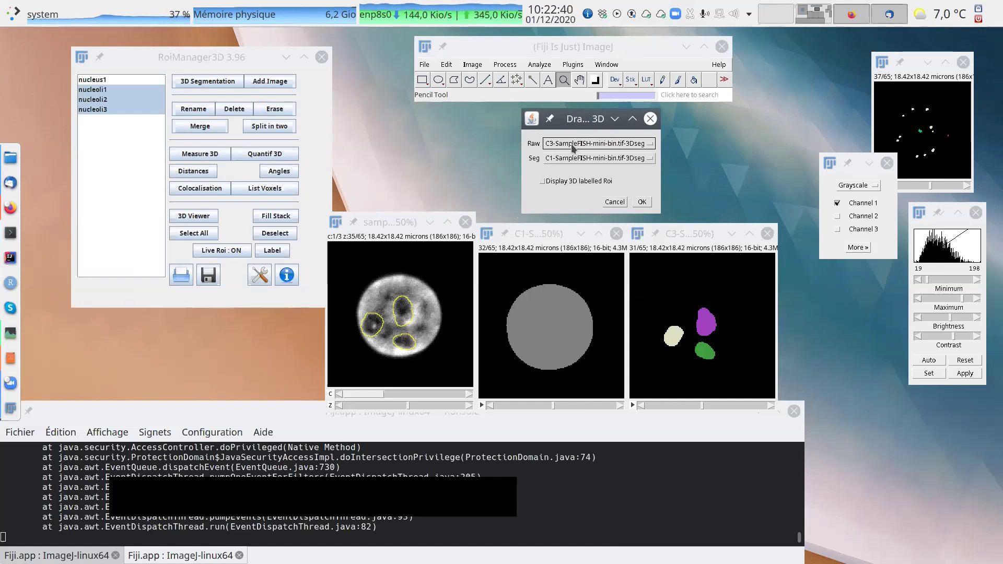
{"action": "left_click", "coordinate": [572, 146]}
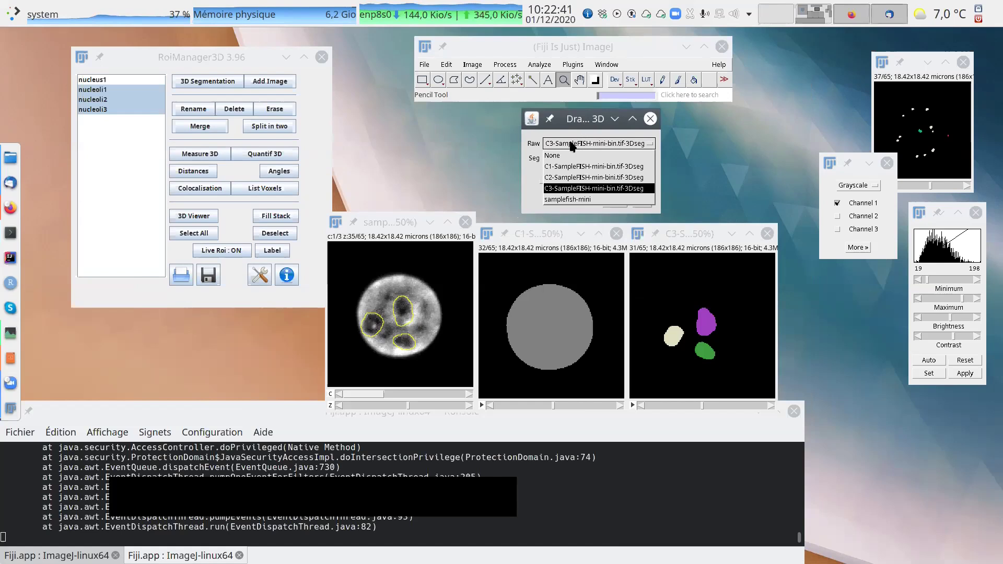
{"action": "left_click", "coordinate": [569, 201]}
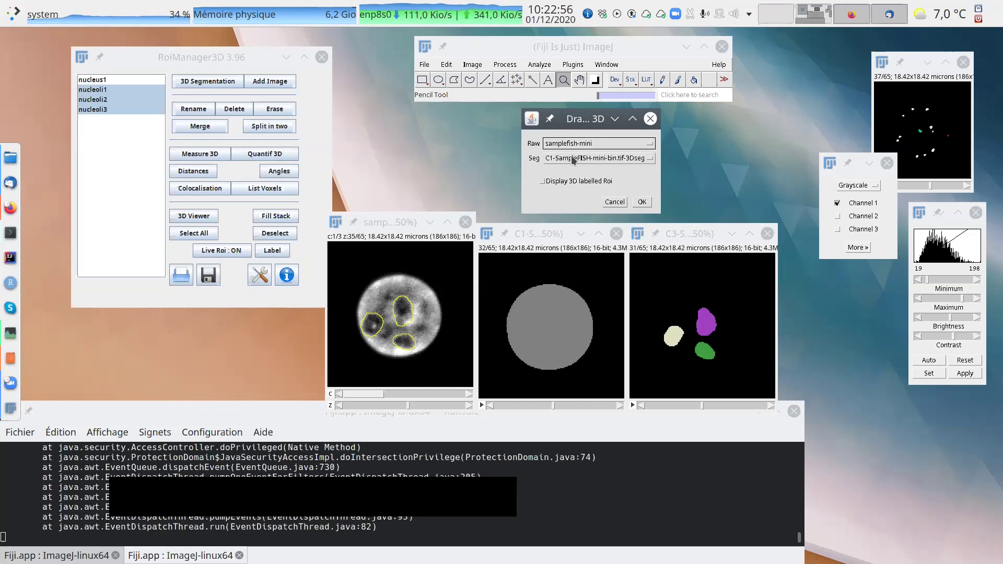
{"action": "left_click_drag", "start_coordinate": [550, 238], "coordinate": [548, 226]}
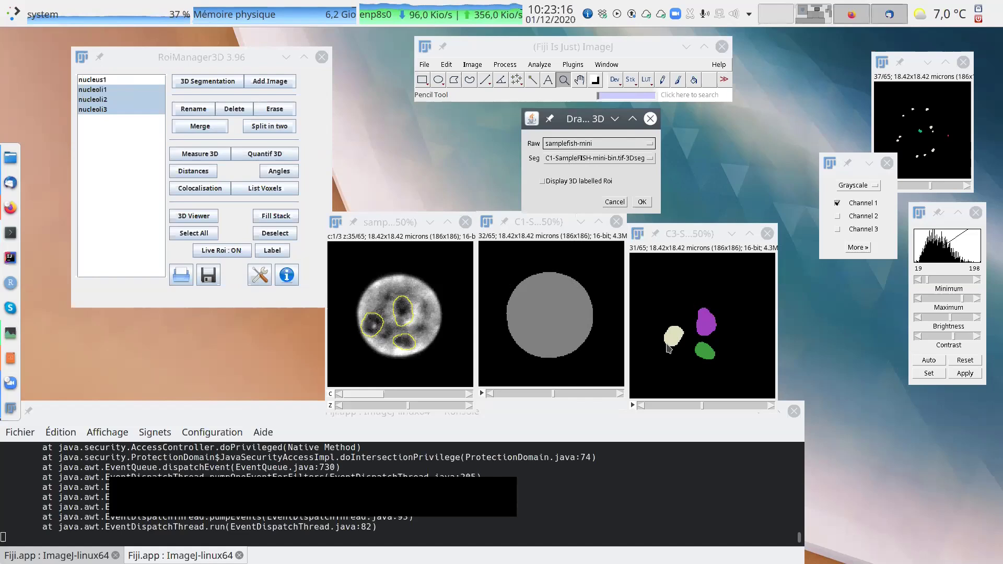
- Choose C3-SampleFISH-mini-bin.tif-3Dseg as the Seg image
{"action": "left_click", "coordinate": [567, 159]}
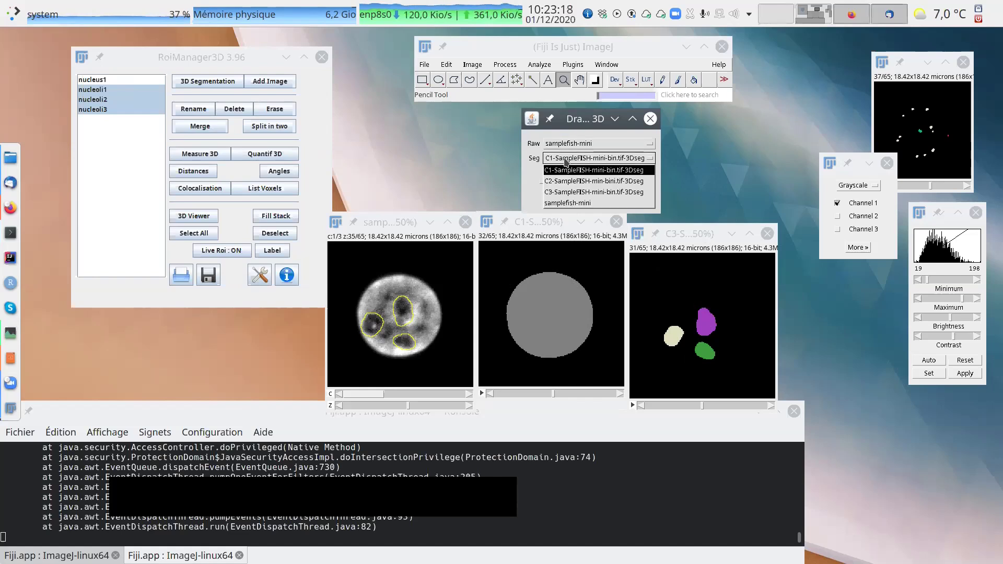
{"action": "left_click", "coordinate": [566, 192]}
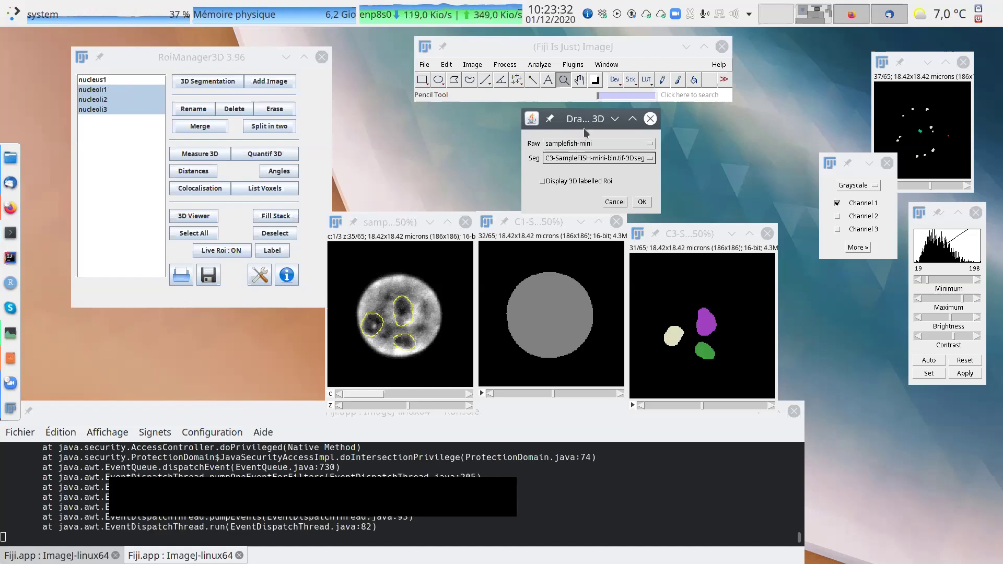
- Run Draw 3D to create DUP_samplefish-mini.tif with white nucleoli contours
{"action": "left_click", "coordinate": [642, 202]}
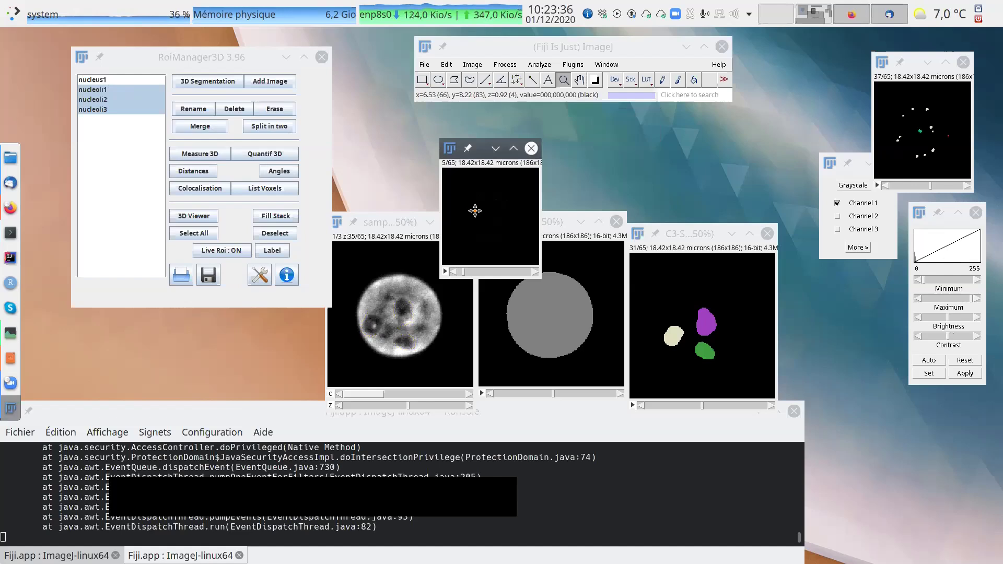
{"action": "scroll", "coordinate": [481, 204], "scroll_direction": "down", "scroll_amount": 20}
{"action": "scroll", "coordinate": [500, 189], "scroll_direction": "down", "scroll_amount": 1}
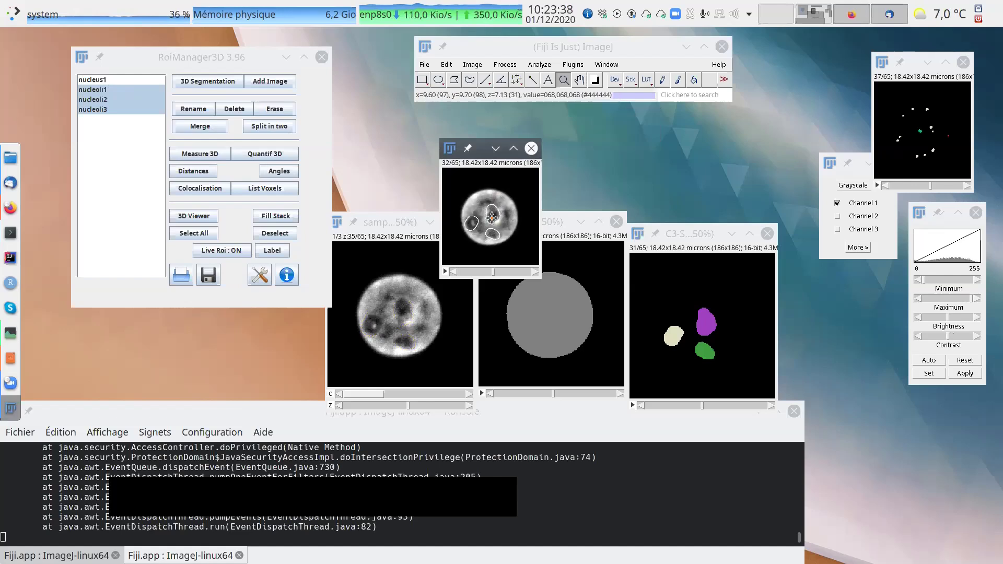
- Inspect the contours across slices, zooming DUP_samplefish-mini.tif to 300% then back to 200%
{"action": "left_click", "coordinate": [488, 219]}
{"action": "scroll", "coordinate": [546, 288], "scroll_direction": "down", "scroll_amount": 4}
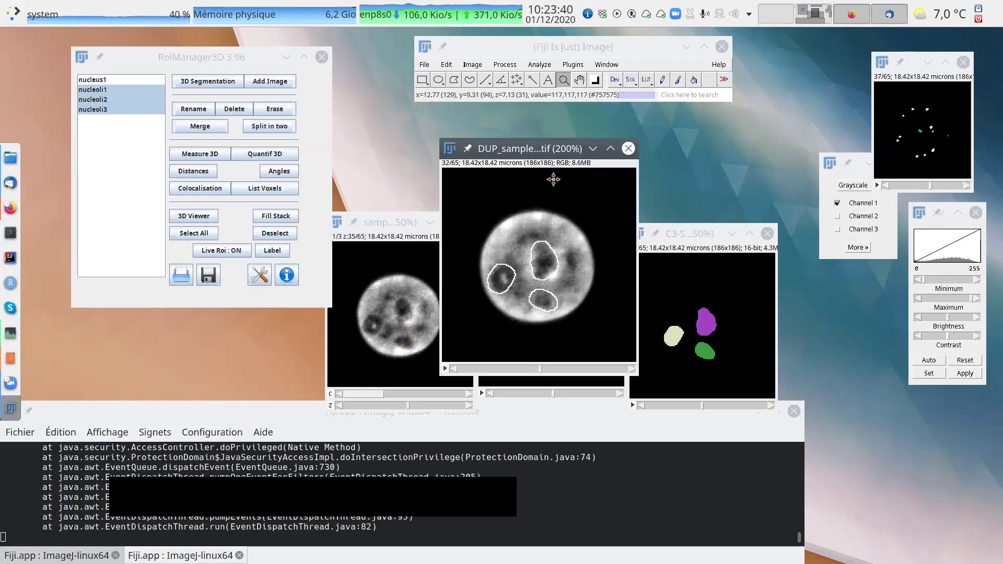
{"action": "left_click_drag", "start_coordinate": [533, 149], "coordinate": [493, 96]}
{"action": "scroll", "coordinate": [524, 220], "scroll_direction": "down", "scroll_amount": 1}
{"action": "scroll", "coordinate": [524, 220], "scroll_direction": "up", "scroll_amount": 2}
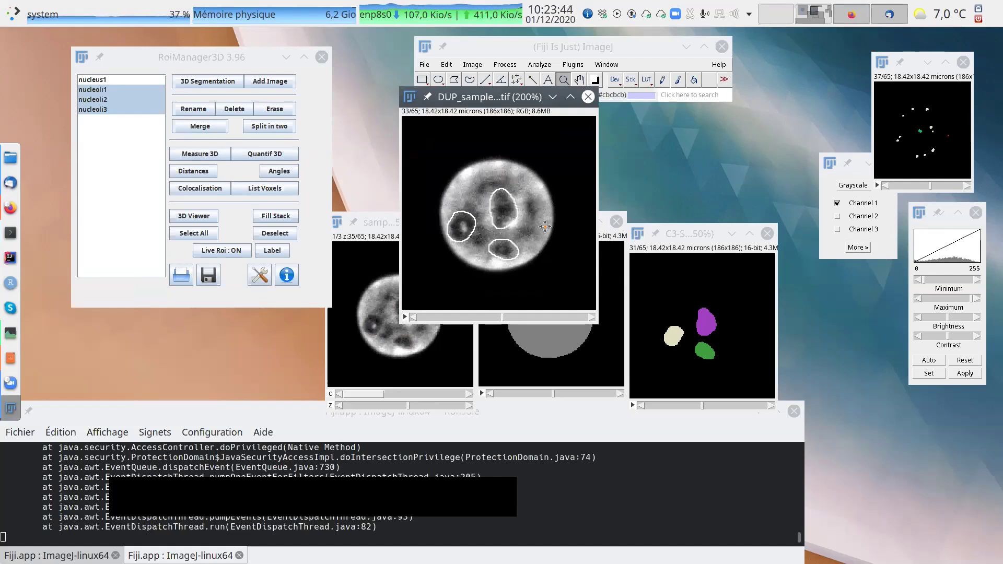
{"action": "scroll", "coordinate": [519, 215], "scroll_direction": "up", "scroll_amount": 1}
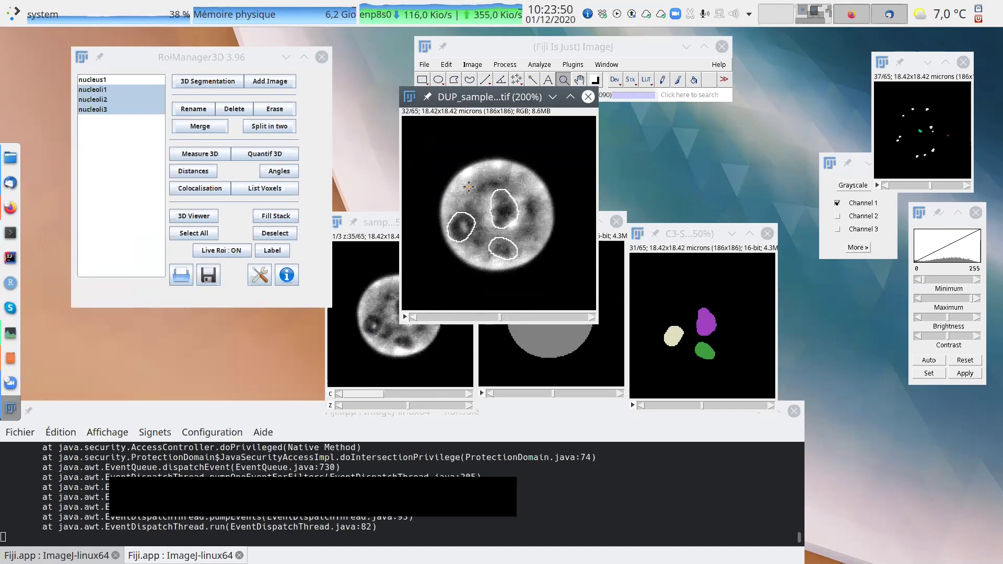
{"action": "scroll", "coordinate": [527, 149], "scroll_direction": "down", "scroll_amount": 1}
{"action": "left_click", "coordinate": [482, 121]}
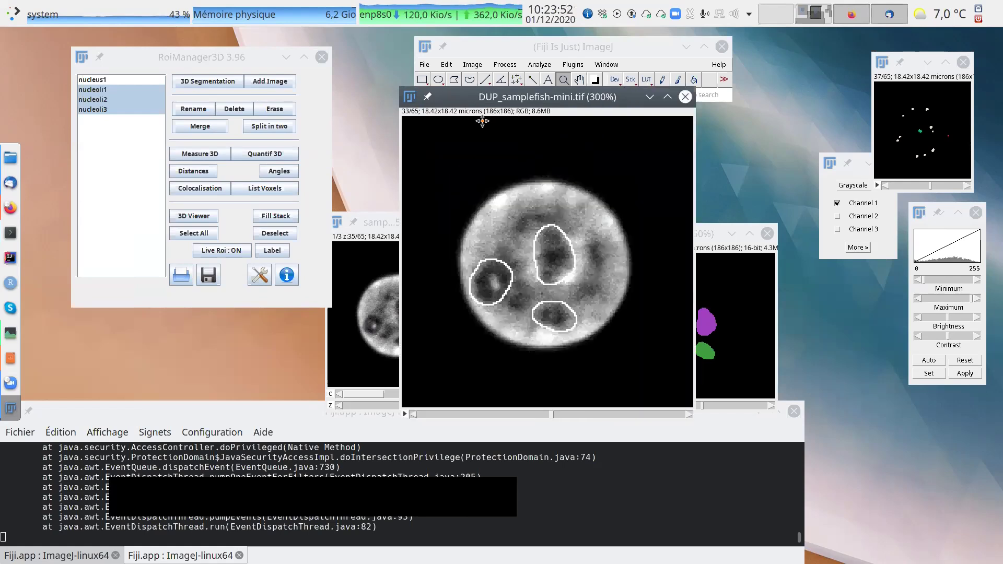
{"action": "right_click", "coordinate": [544, 159]}
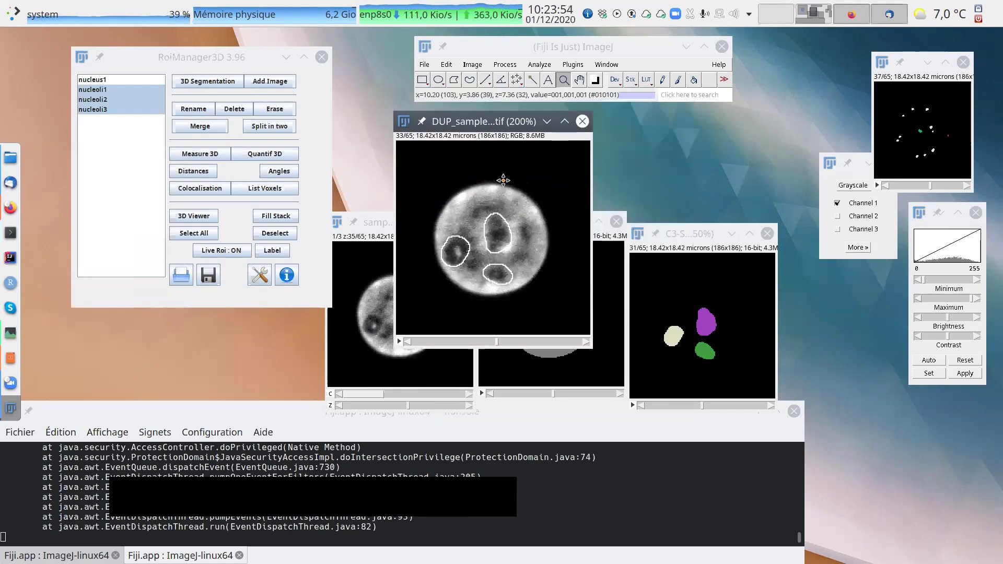
- Set the drawing colour to red and close the white-contour copy
{"action": "double_click", "coordinate": [595, 80]}
{"action": "left_click", "coordinate": [507, 154]}
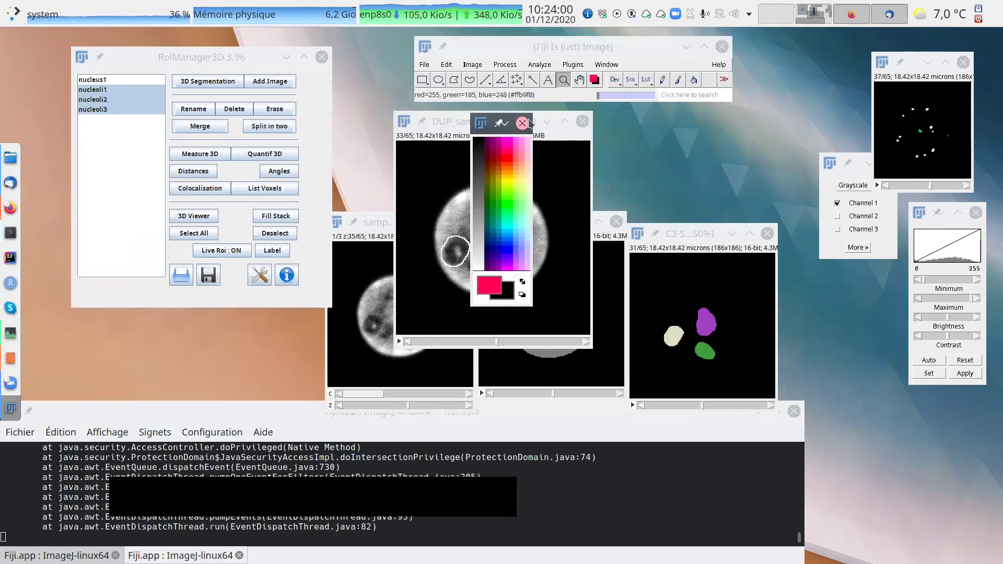
{"action": "left_click", "coordinate": [523, 123]}
{"action": "left_click", "coordinate": [583, 121]}
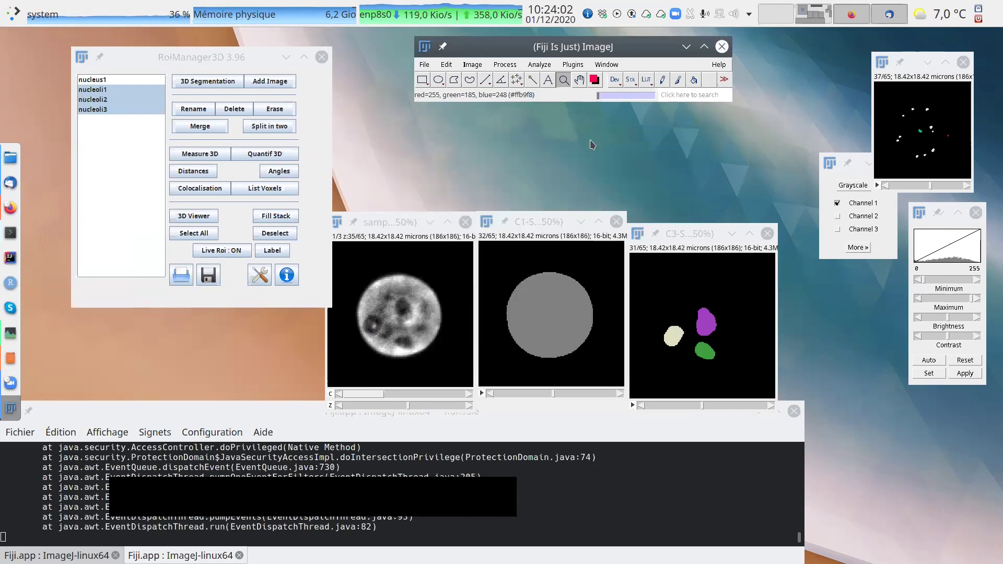
- Rerun 3D Draw ROIs with samplefish-mini as raw and C3 segmentation to draw red contours
{"action": "left_click", "coordinate": [579, 67]}
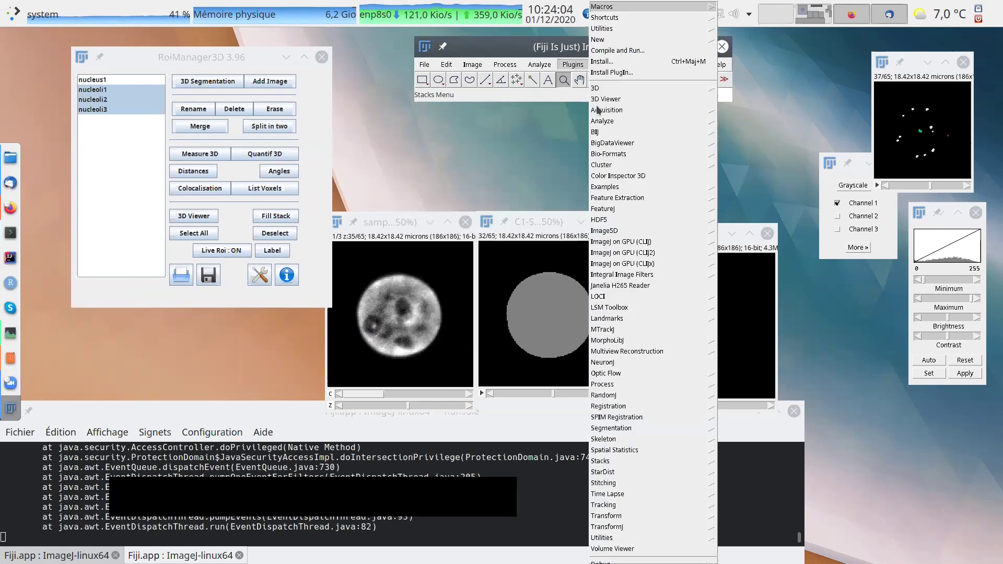
{"action": "mouse_move", "coordinate": [601, 88]}
{"action": "left_click", "coordinate": [738, 553]}
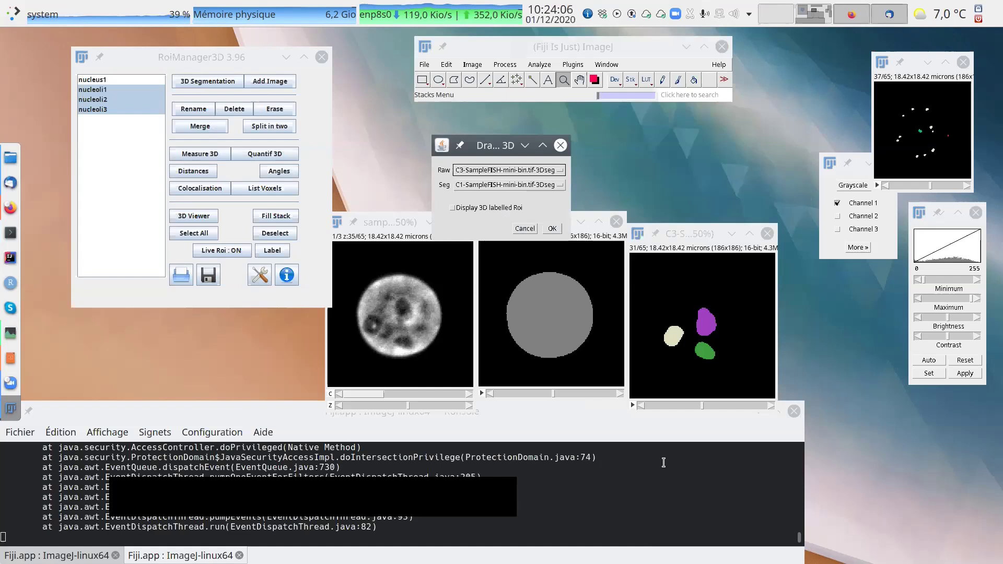
{"action": "left_click", "coordinate": [489, 172]}
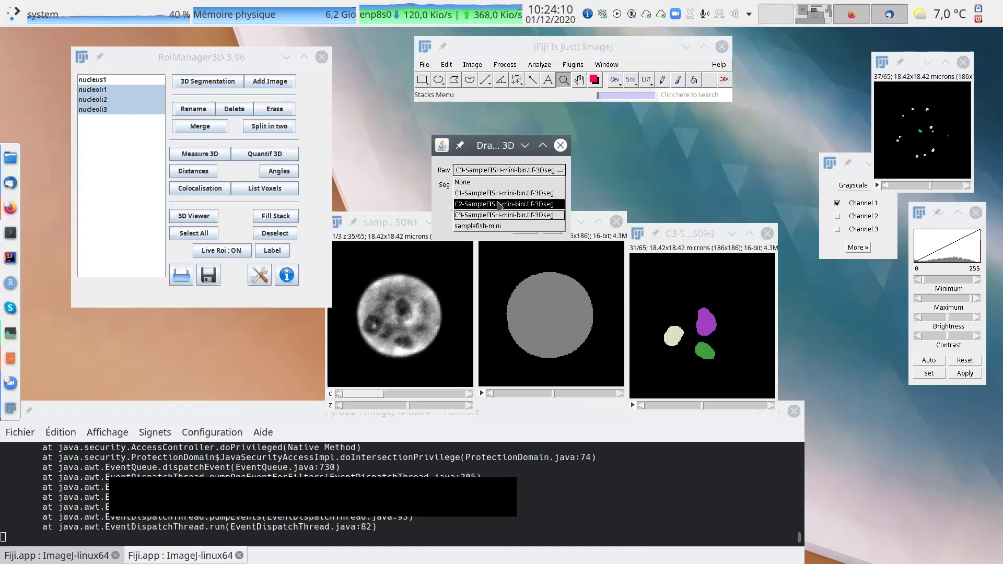
{"action": "left_click", "coordinate": [499, 226]}
{"action": "left_click", "coordinate": [483, 186]}
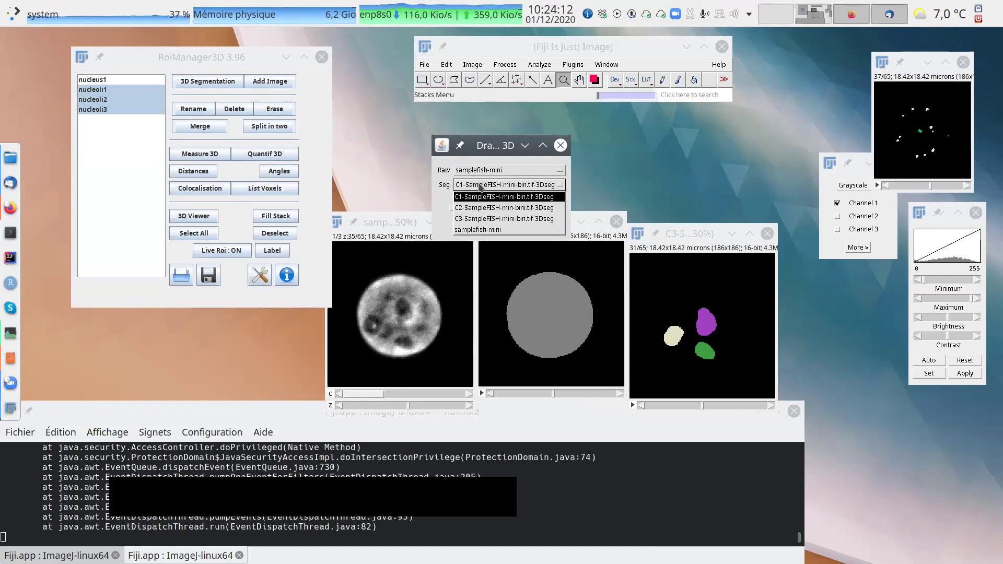
{"action": "left_click", "coordinate": [499, 215]}
{"action": "left_click", "coordinate": [551, 228]}
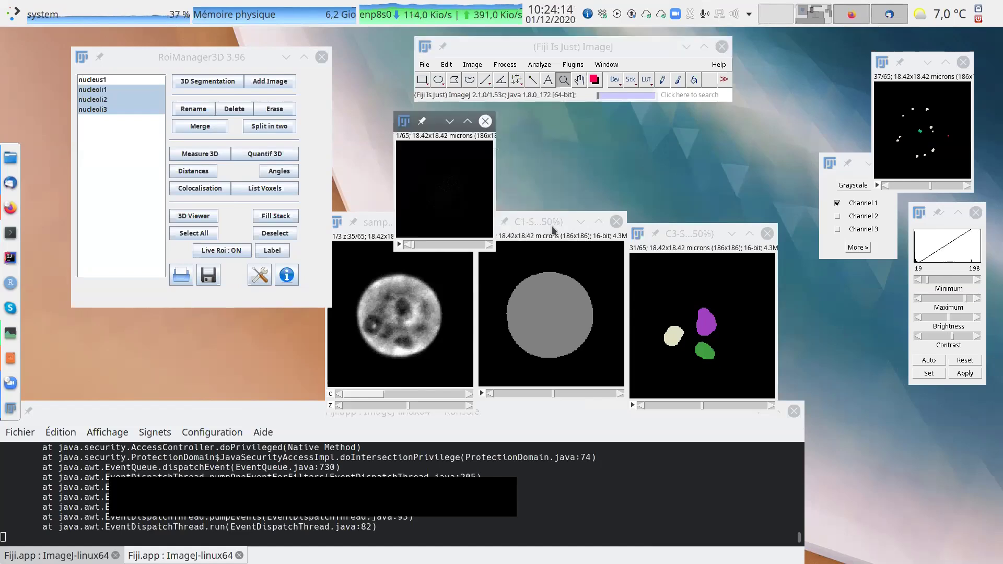
- Move DUP_samplefish-mini.tif aside to uncover C3 and return it to slice 34/65
{"action": "scroll", "coordinate": [478, 193], "scroll_direction": "down", "scroll_amount": 20}
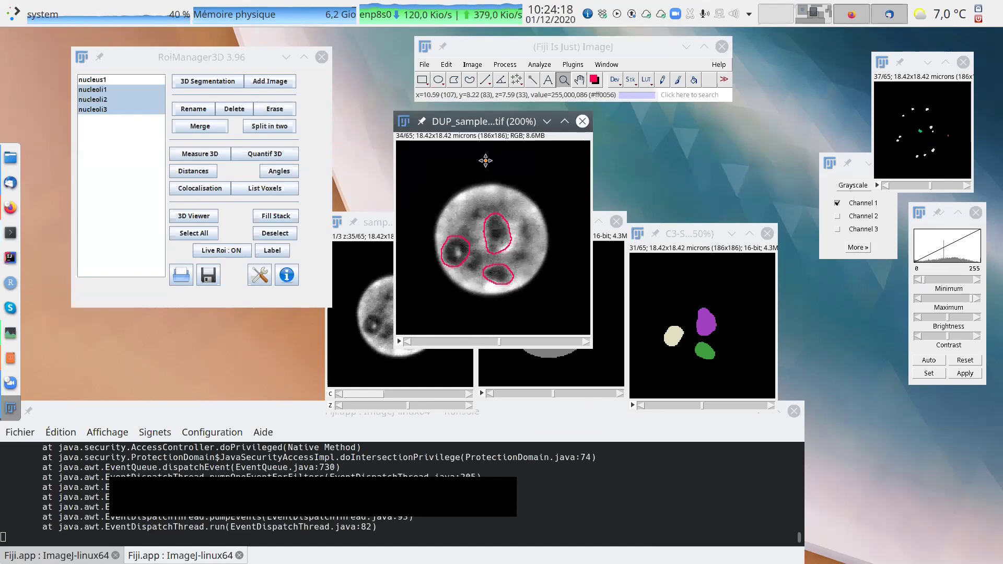
{"action": "left_click_drag", "start_coordinate": [495, 122], "coordinate": [602, 127]}
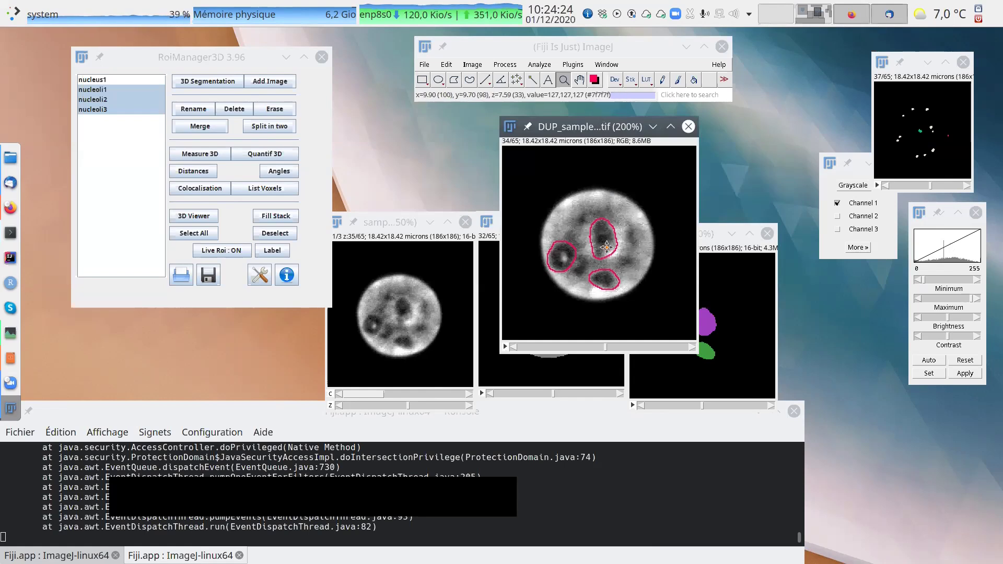
{"action": "left_click_drag", "start_coordinate": [610, 127], "coordinate": [491, 120]}
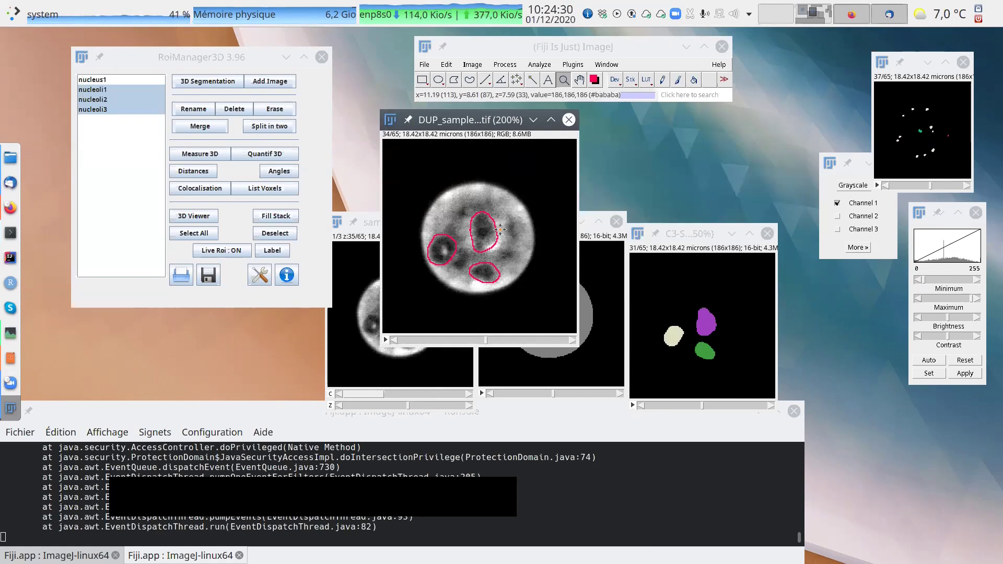
{"action": "scroll", "coordinate": [517, 217], "scroll_direction": "down", "scroll_amount": 1}
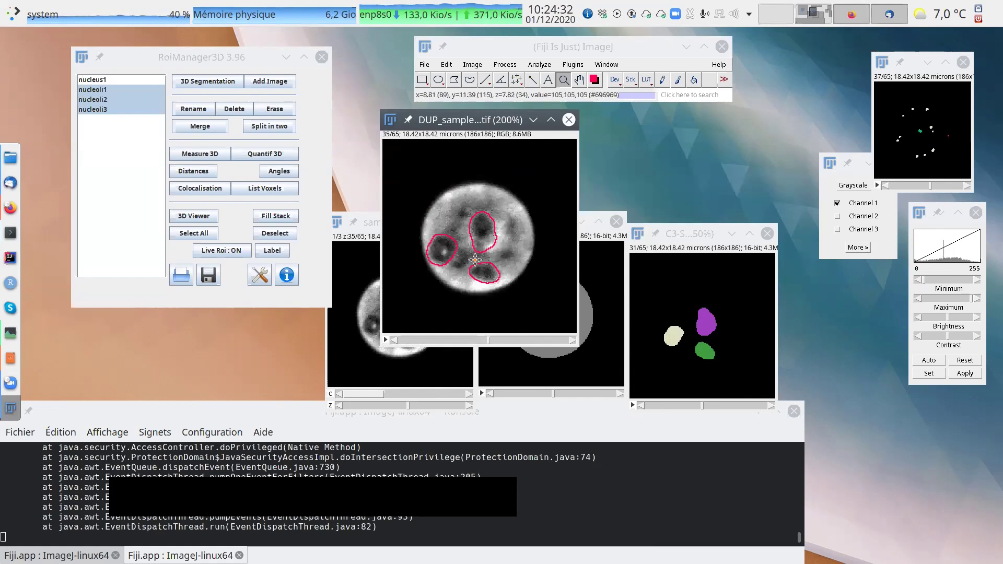
{"action": "mouse_move", "coordinate": [488, 340]}
{"action": "left_mouse_down"}
{"action": "mouse_move", "coordinate": [468, 342]}
{"action": "mouse_move", "coordinate": [479, 351]}
{"action": "mouse_move", "coordinate": [491, 341]}
{"action": "left_mouse_up"}
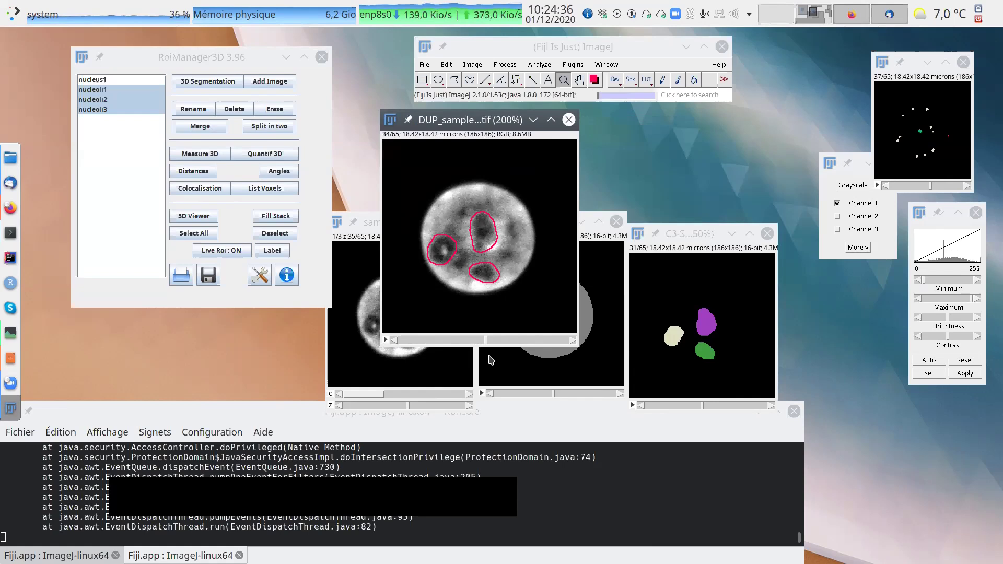
- Open the File menu and dismiss it without saving the contoured duplicate
{"action": "left_click", "coordinate": [426, 64]}
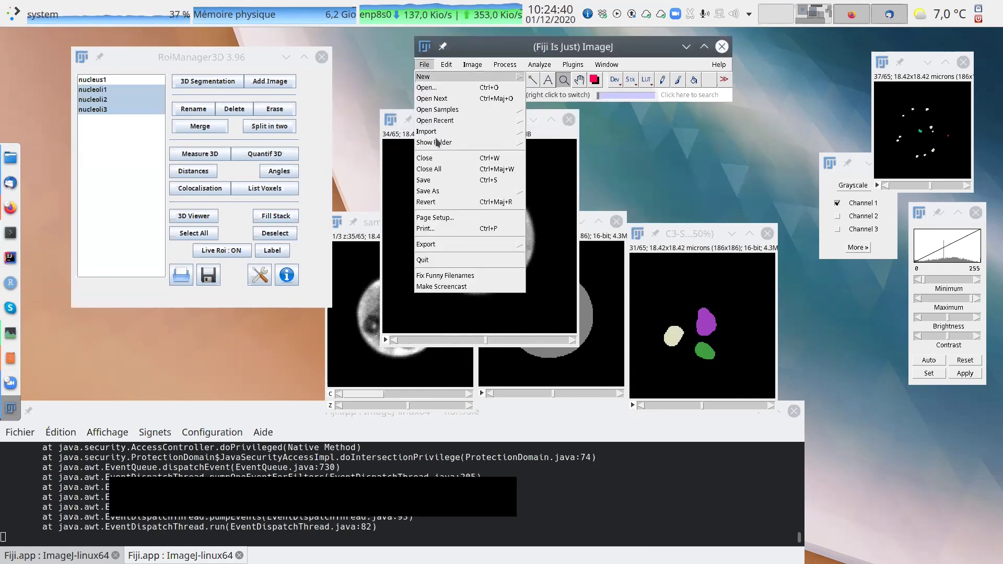
{"action": "mouse_move", "coordinate": [440, 191]}
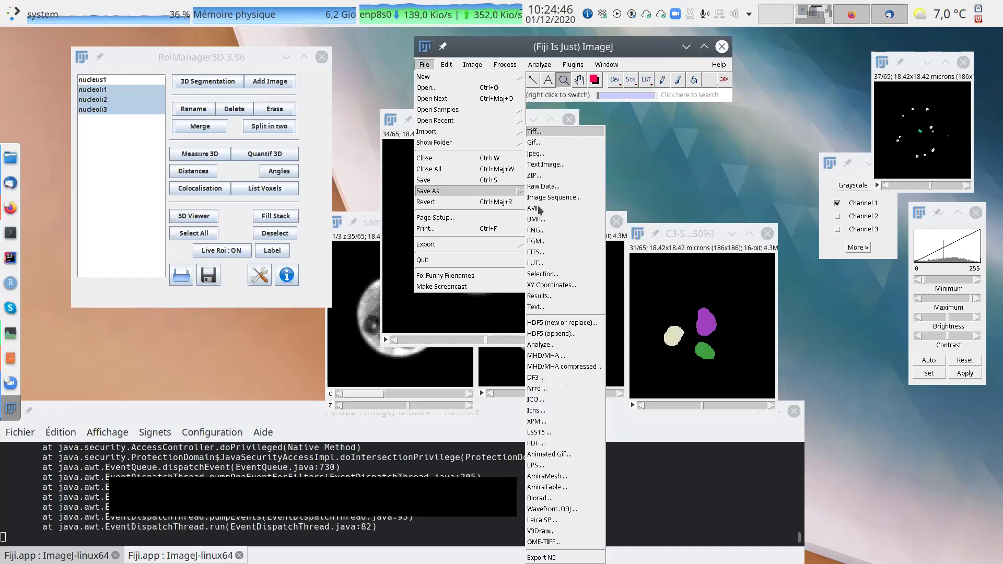
{"action": "left_click", "coordinate": [667, 181]}
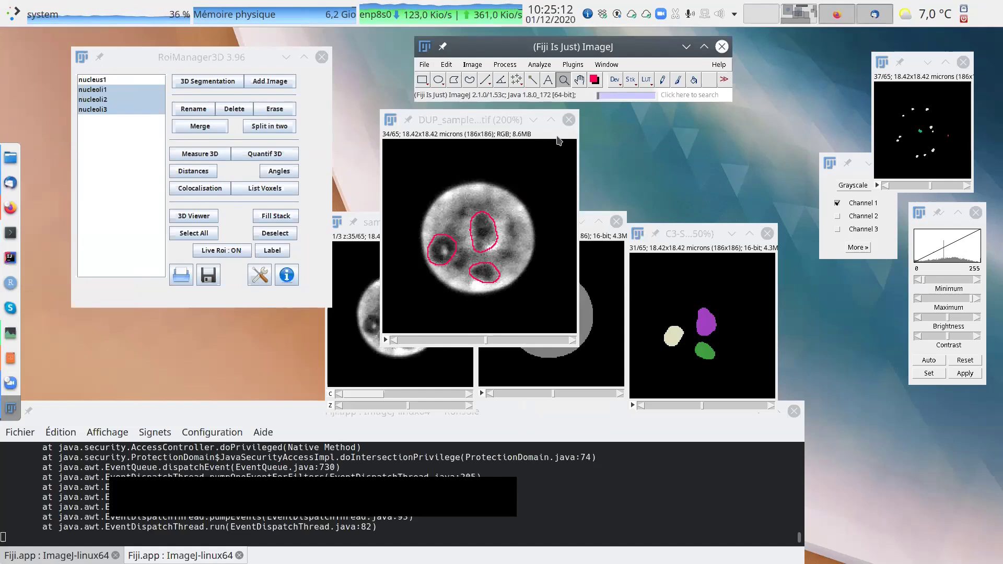
- Close the red-contour duplicate, place C1 beside C3, and move the raw sample lower right
{"action": "left_click", "coordinate": [569, 120]}
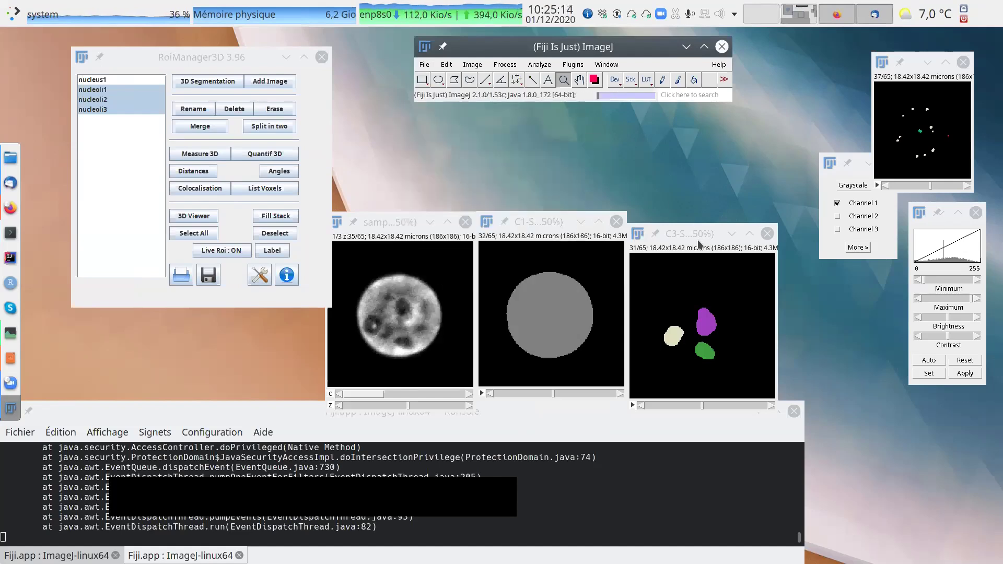
{"action": "left_click_drag", "start_coordinate": [700, 238], "coordinate": [524, 123]}
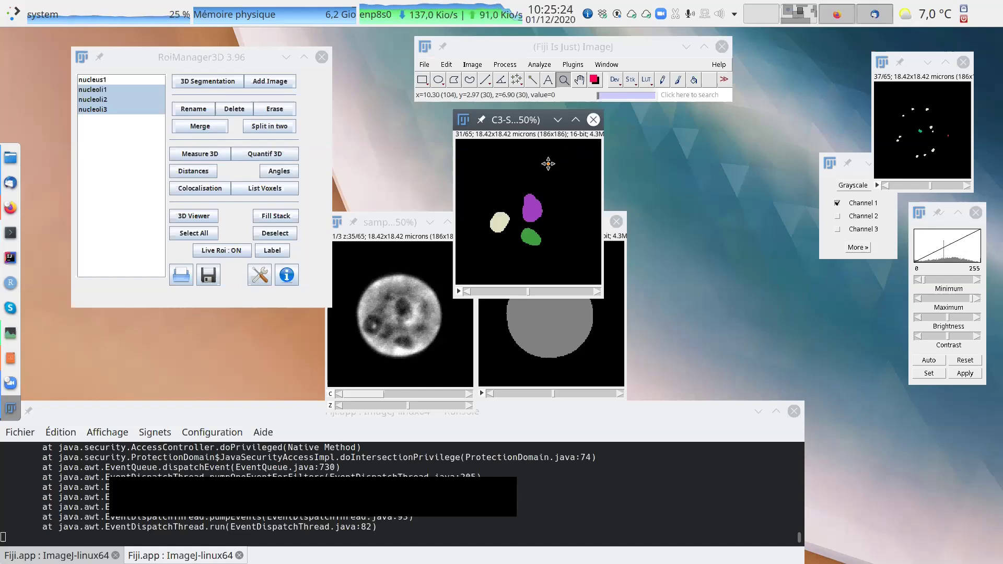
{"action": "left_click_drag", "start_coordinate": [517, 120], "coordinate": [475, 119]}
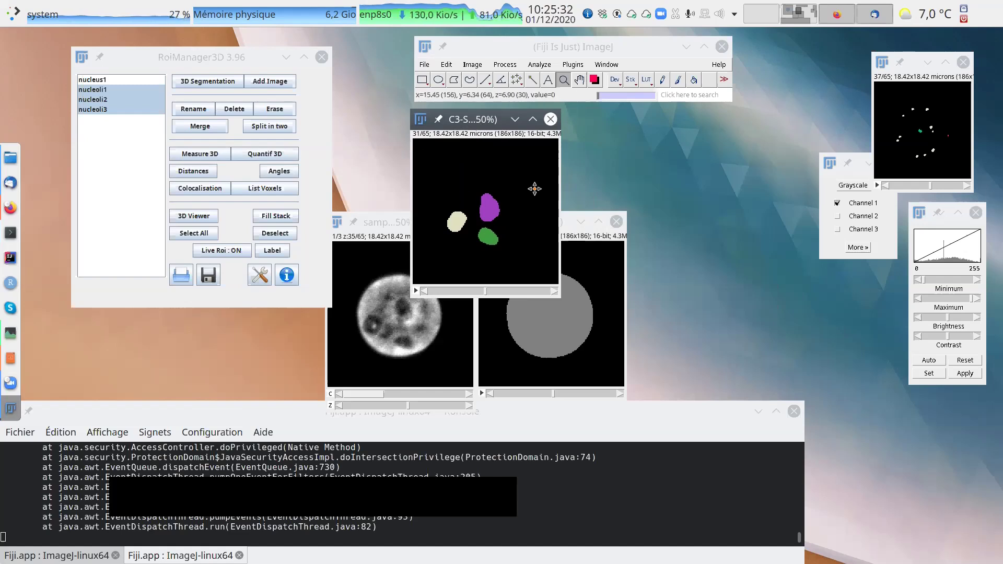
{"action": "left_click_drag", "start_coordinate": [473, 123], "coordinate": [614, 130]}
{"action": "left_click_drag", "start_coordinate": [531, 228], "coordinate": [456, 133]}
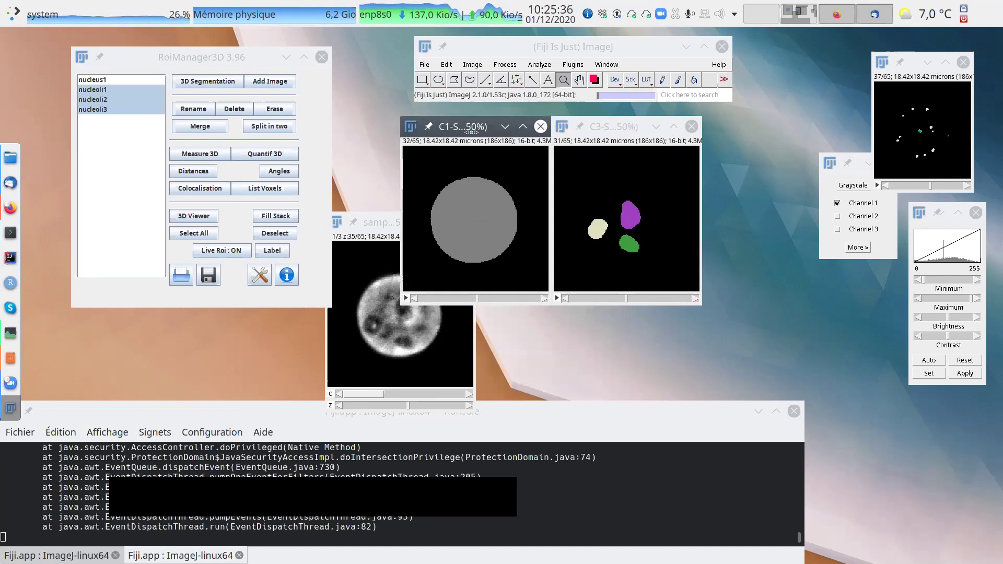
{"action": "left_click_drag", "start_coordinate": [403, 230], "coordinate": [725, 332]}
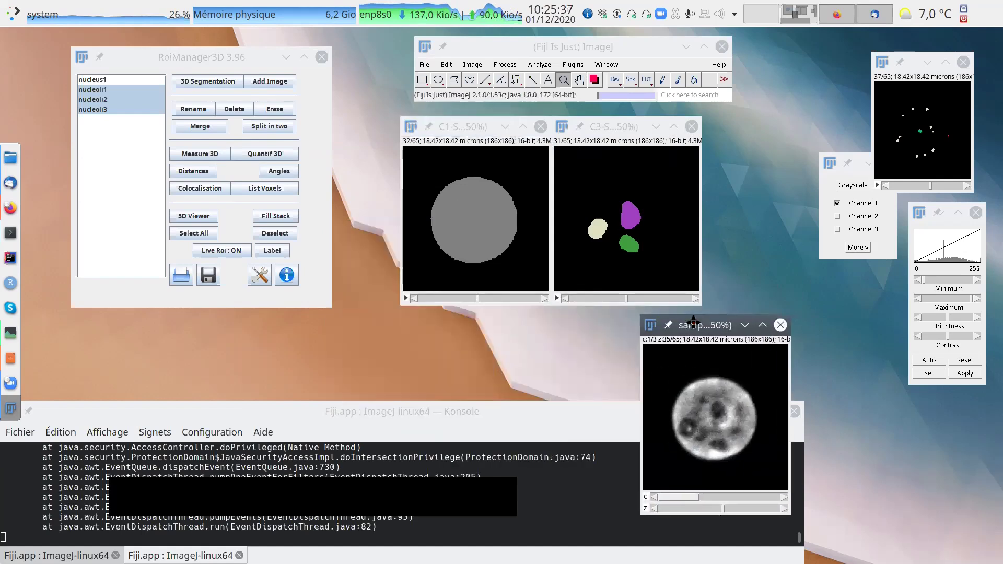
{"action": "left_click", "coordinate": [466, 131]}
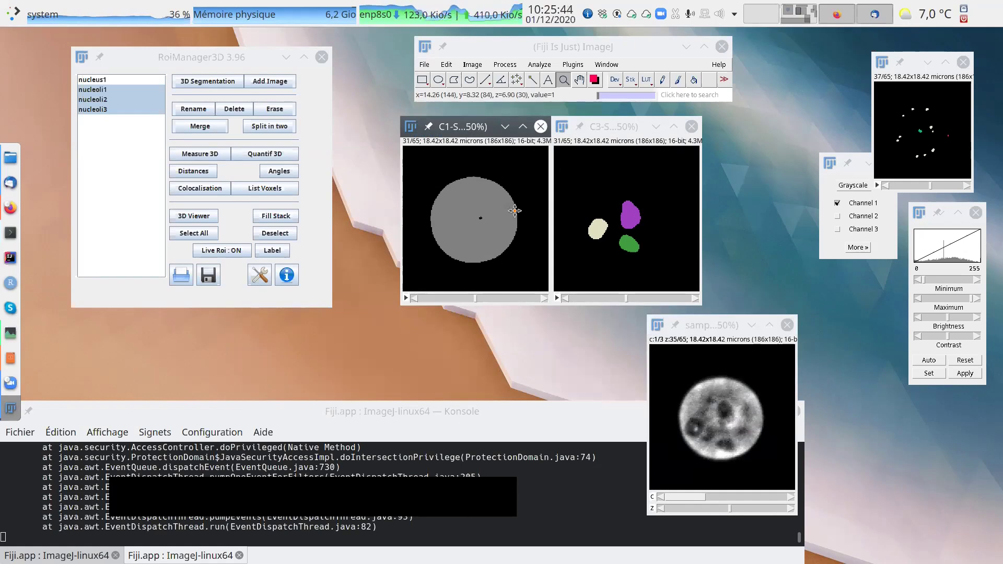
- Run Quantif 3D for nucleus1 measured on the C3 nucleoli image
{"action": "left_click", "coordinate": [99, 80]}
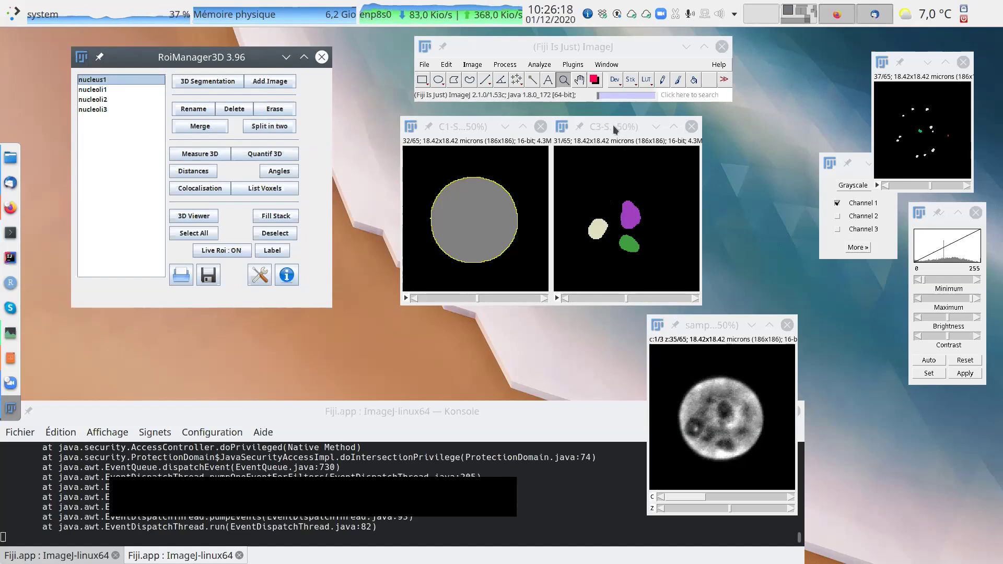
{"action": "left_click_drag", "start_coordinate": [491, 126], "coordinate": [452, 129]}
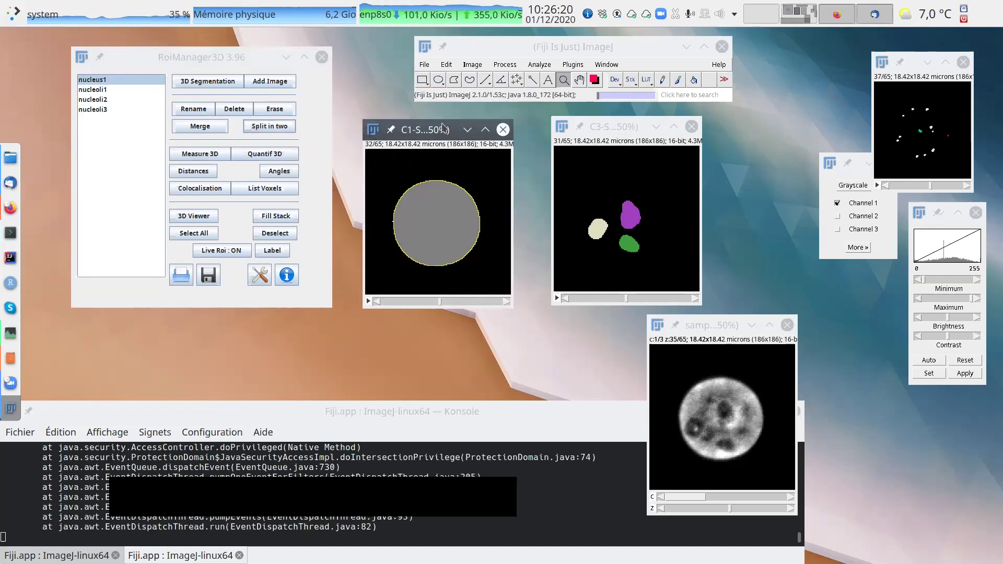
{"action": "left_click", "coordinate": [626, 131]}
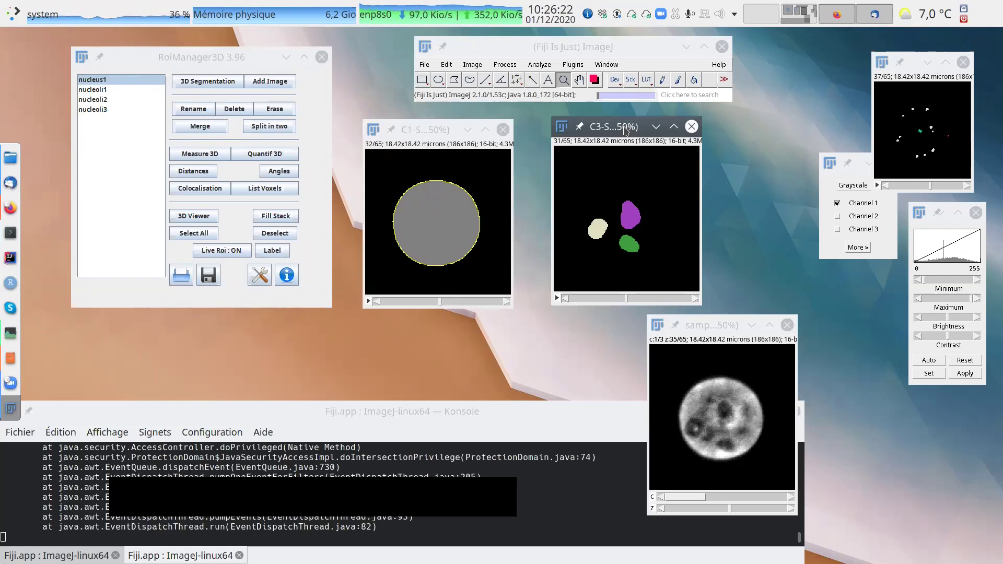
{"action": "left_click", "coordinate": [266, 155]}
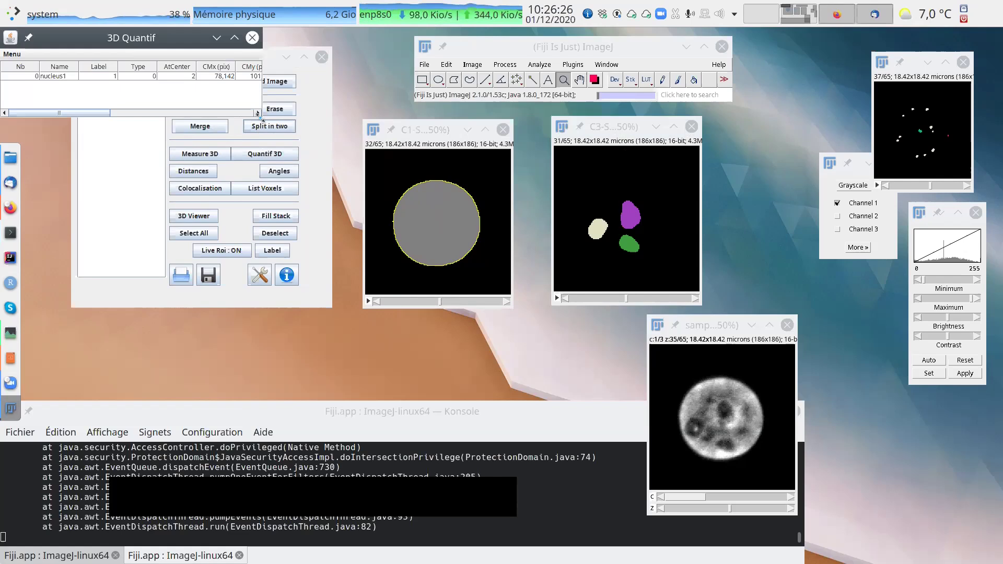
- Widen the nucleus1 3D Quantif table to reveal all columns and move it below the other windows
{"action": "left_click_drag", "start_coordinate": [262, 117], "coordinate": [747, 156]}
{"action": "left_click_drag", "start_coordinate": [365, 38], "coordinate": [430, 261]}
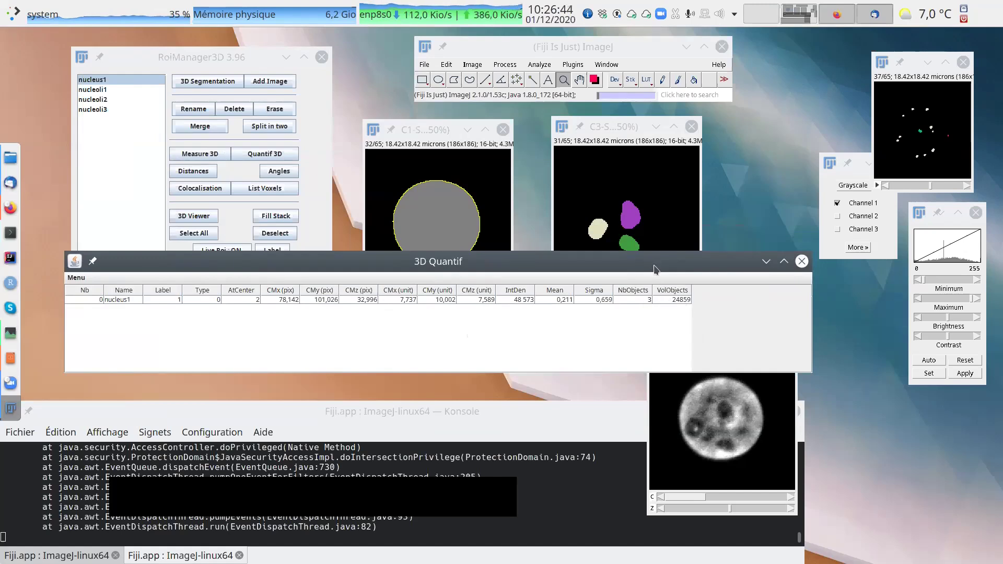
{"action": "left_click_drag", "start_coordinate": [654, 264], "coordinate": [626, 303]}
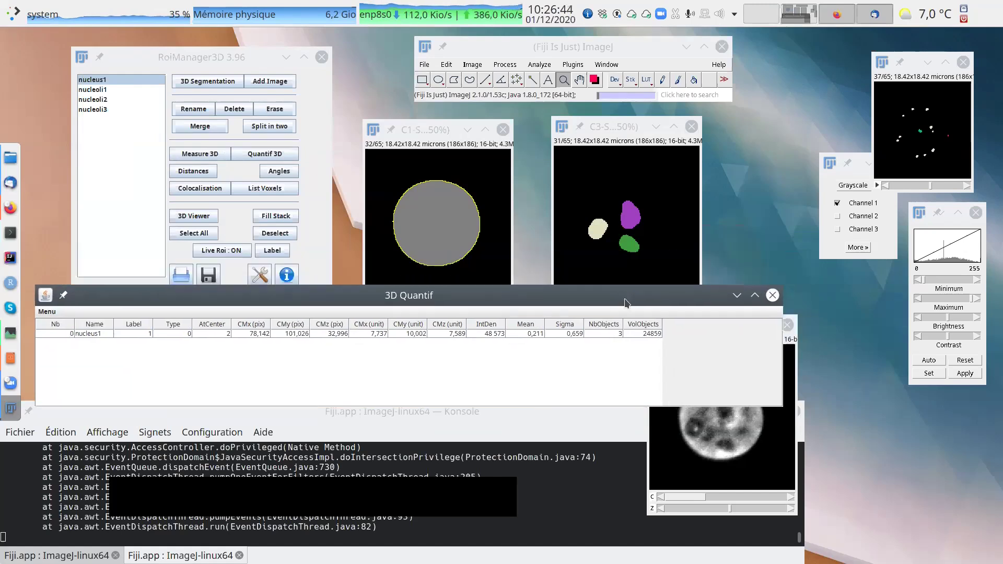
- Close the nucleus1 table, select nucleoli1–3 in RoiManager3D and make the C1 nucleus image active
{"action": "left_click", "coordinate": [771, 295]}
{"action": "left_click", "coordinate": [617, 125]}
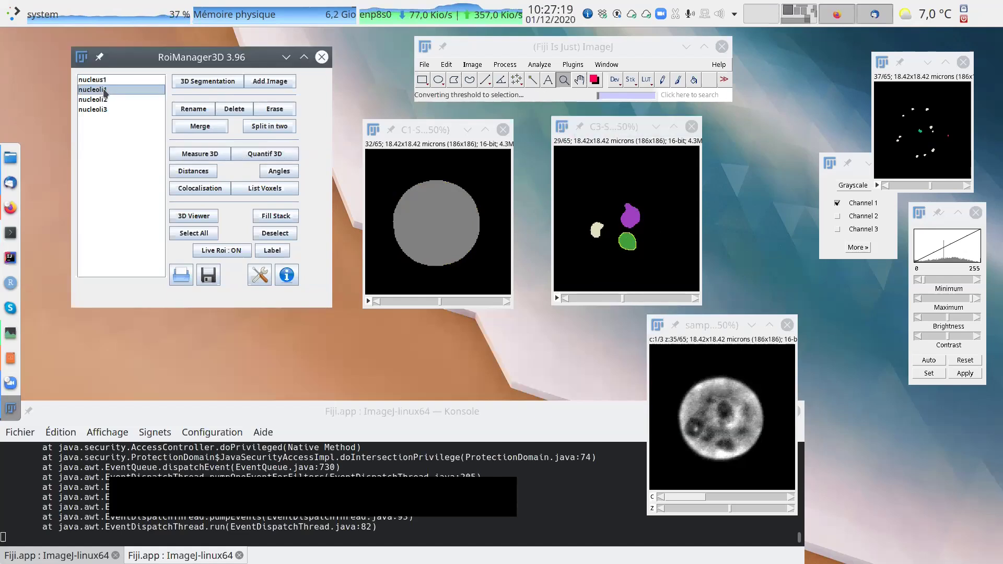
{"action": "left_click_drag", "start_coordinate": [105, 91], "coordinate": [108, 103]}
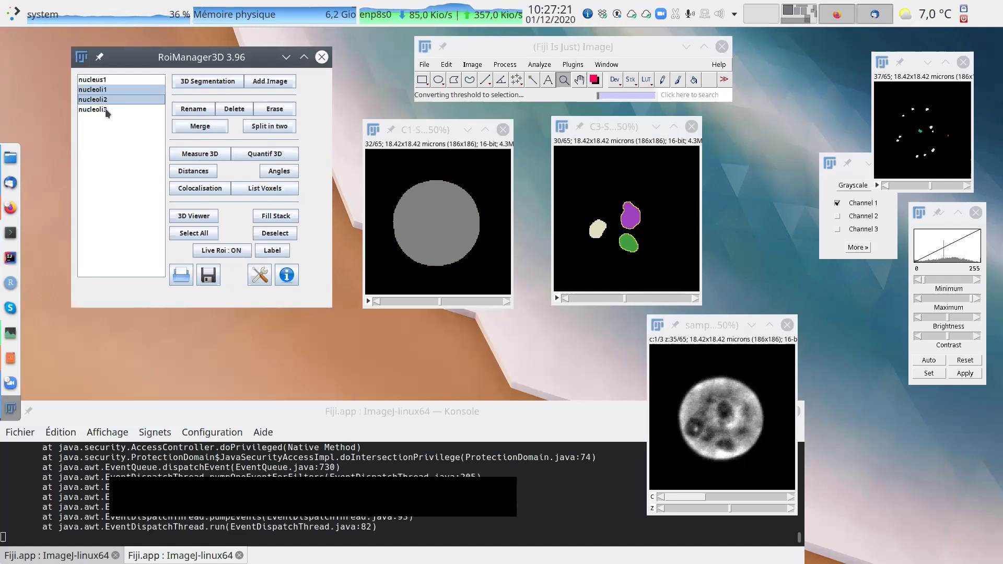
{"action": "left_click", "coordinate": [105, 108], "text": "shift"}
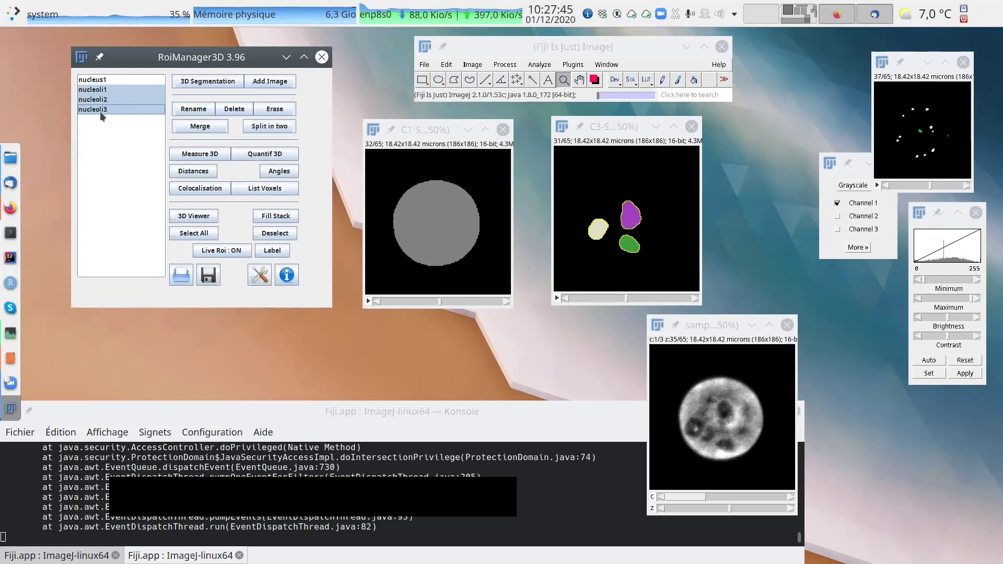
{"action": "left_click", "coordinate": [420, 130]}
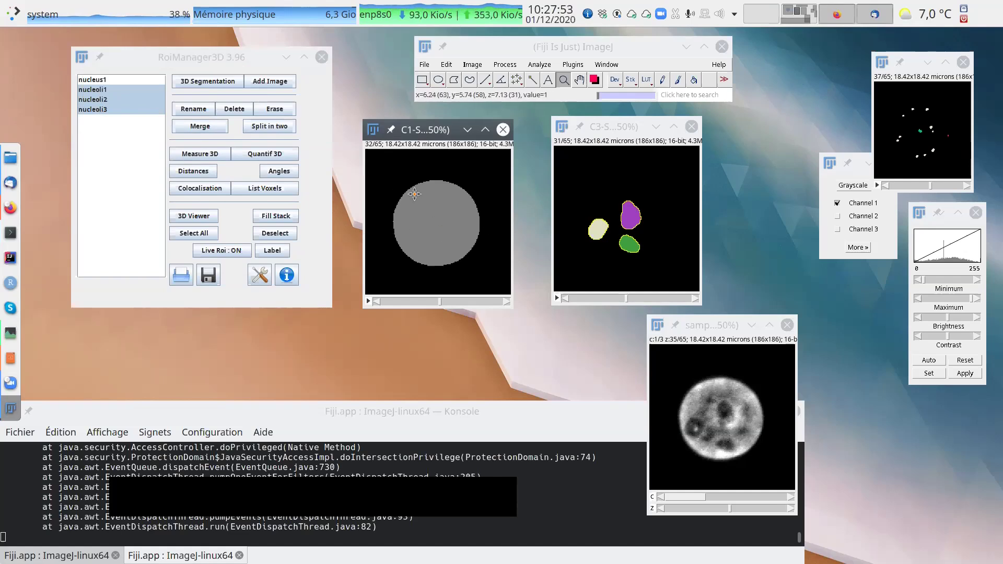
- Quantify nucleoli1–3 on C1, enlarge and reposition the results table, select row 0, and rerun Quantif 3D
{"action": "left_click", "coordinate": [265, 153]}
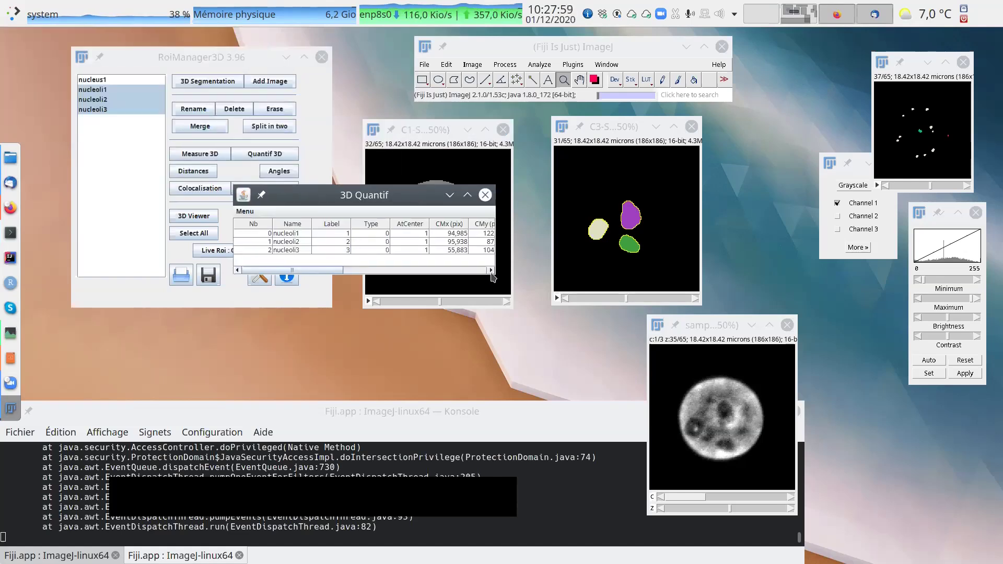
{"action": "left_click_drag", "start_coordinate": [493, 277], "coordinate": [918, 354]}
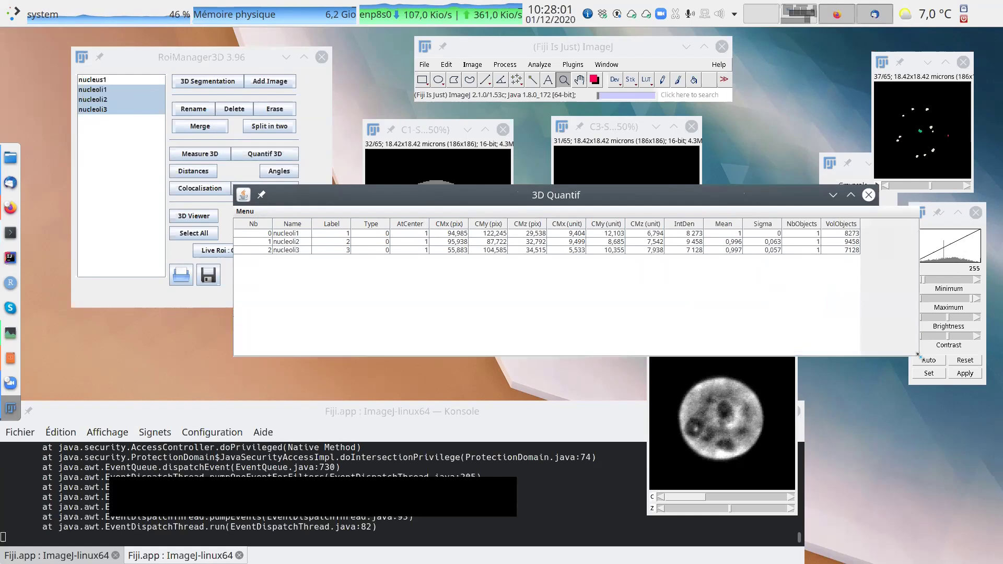
{"action": "left_click_drag", "start_coordinate": [736, 195], "coordinate": [616, 214]}
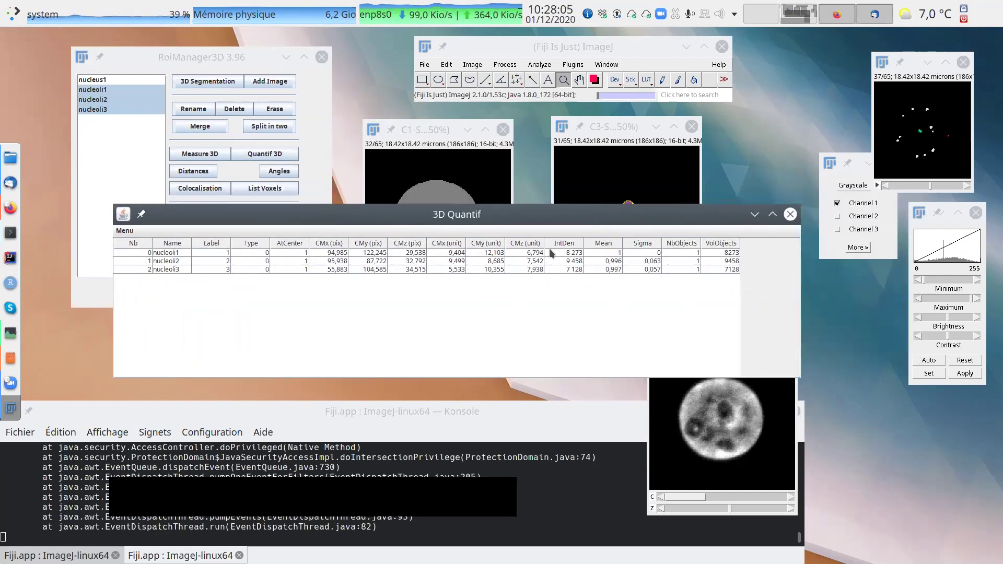
{"action": "left_click", "coordinate": [293, 251]}
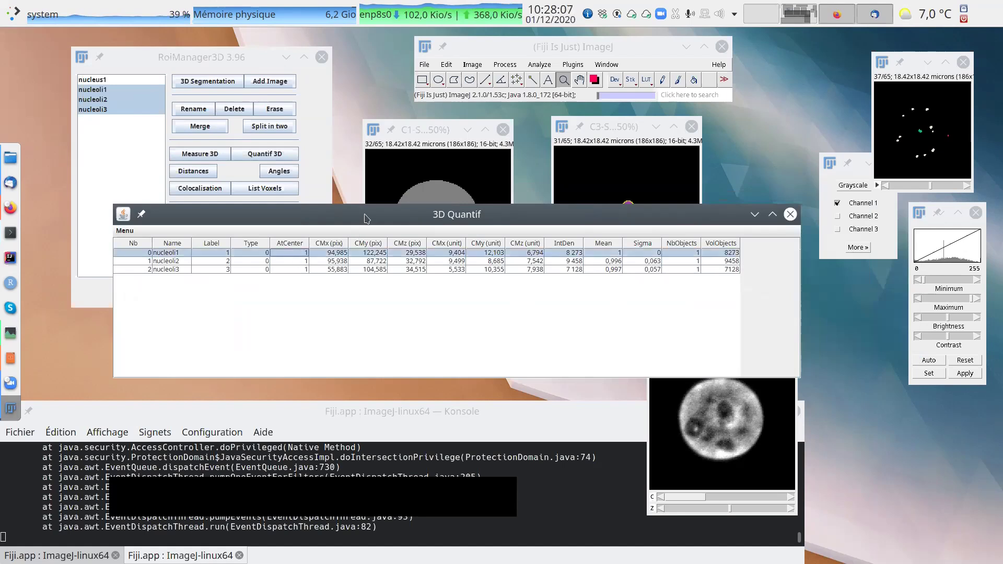
{"action": "left_click_drag", "start_coordinate": [365, 217], "coordinate": [449, 286]}
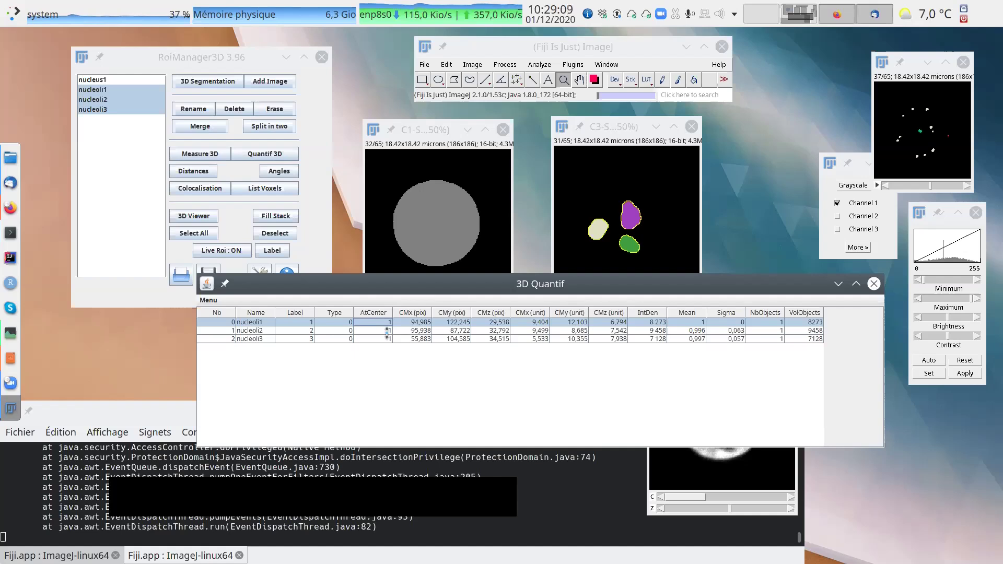
{"action": "left_click", "coordinate": [265, 154]}
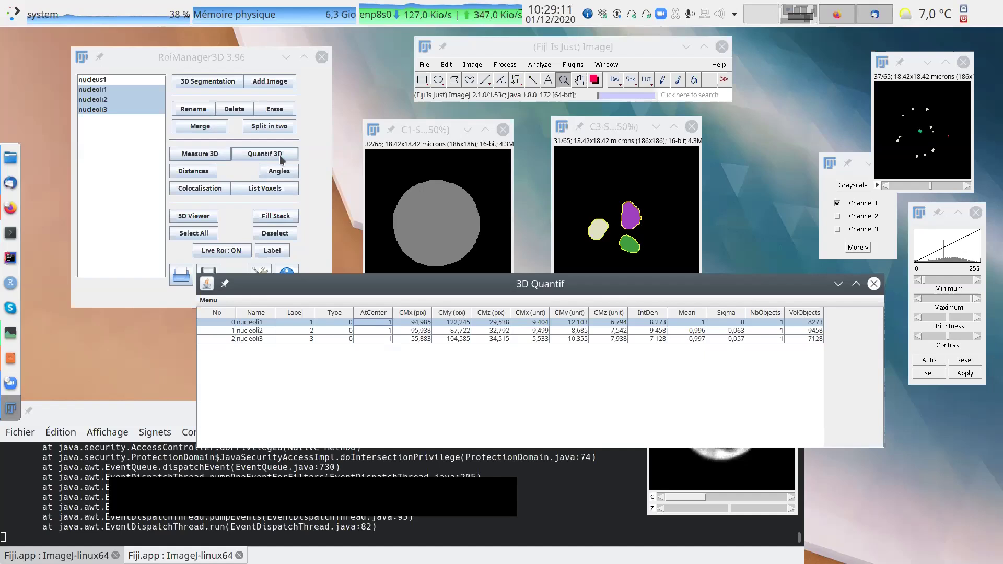